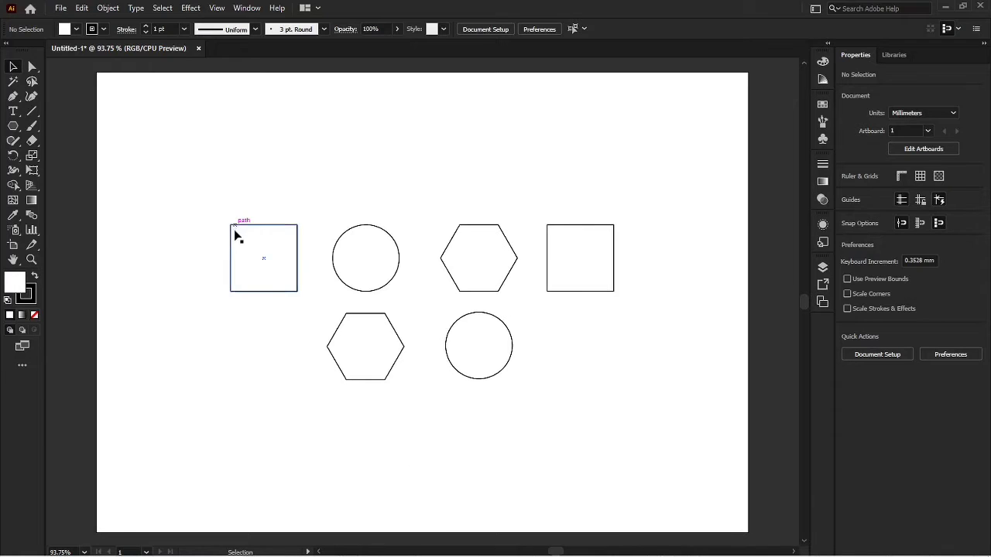
Ungroup the group of six shapes and clear the selection.
click(240, 256)
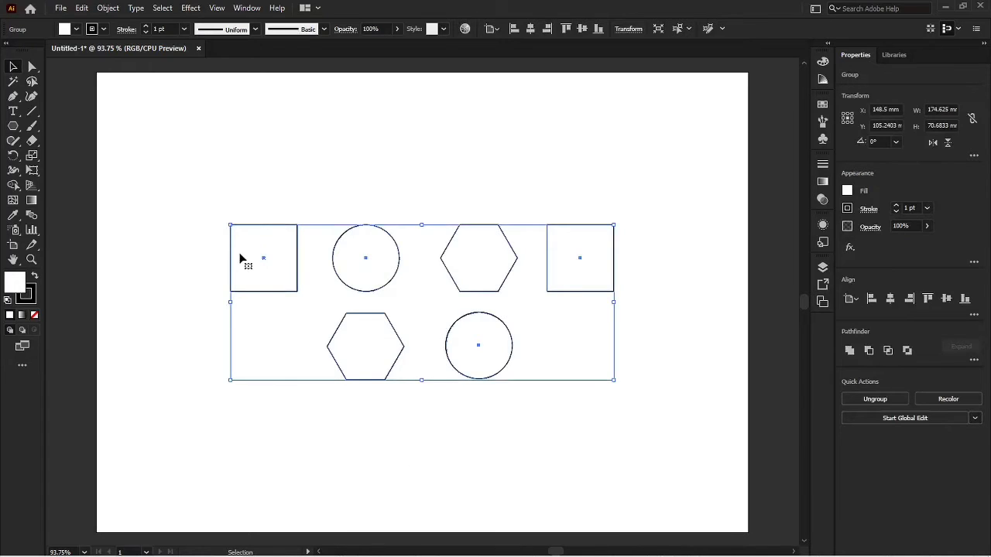
right_click(240, 259)
click(294, 353)
click(277, 425)
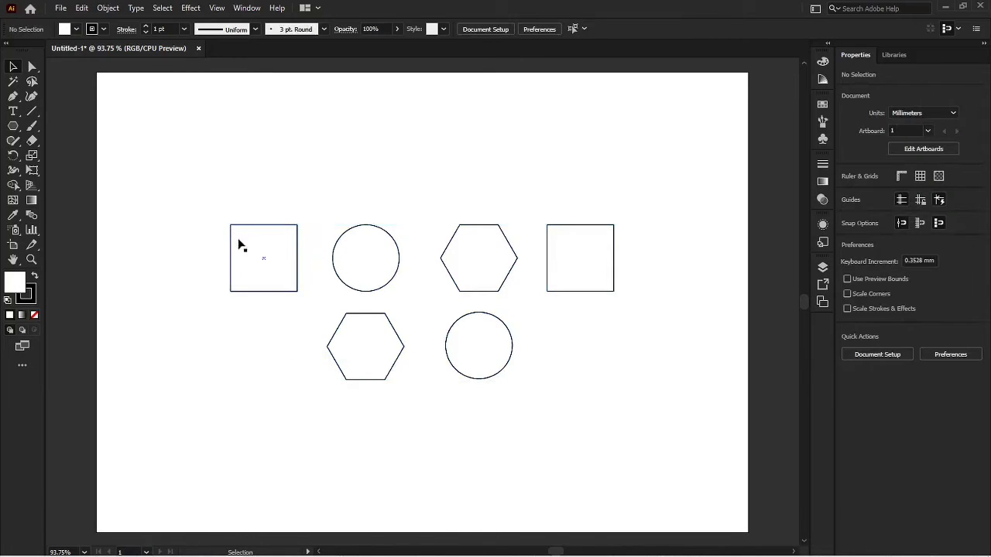
drag(234, 203, 283, 237)
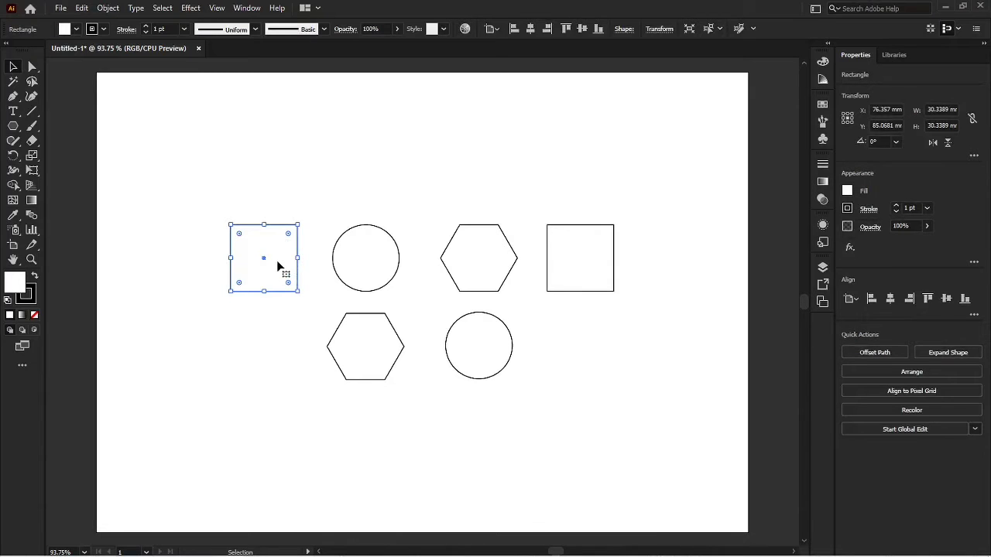
shift+click(350, 263)
click(301, 185)
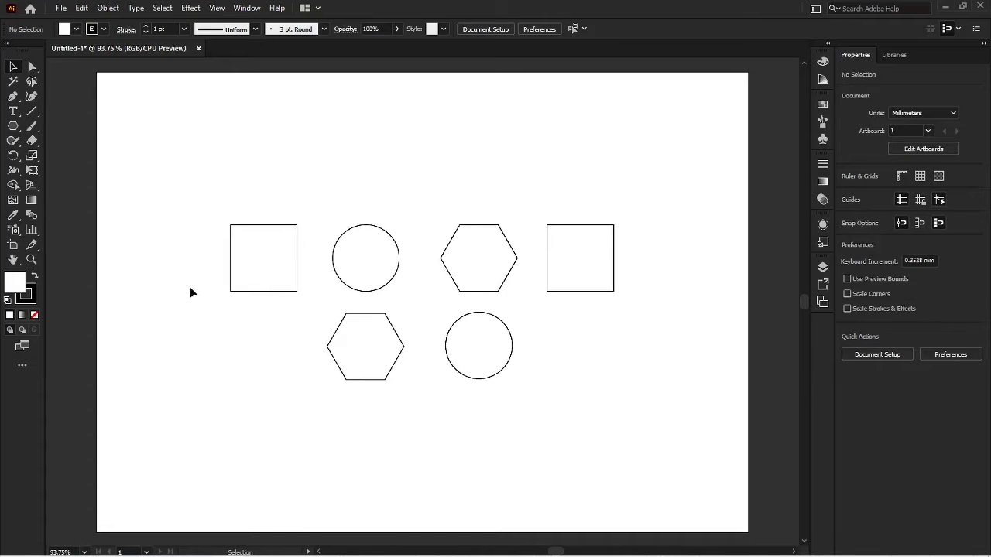
Fill the leftmost square and the adjacent upper circle with light blue.
click(264, 271)
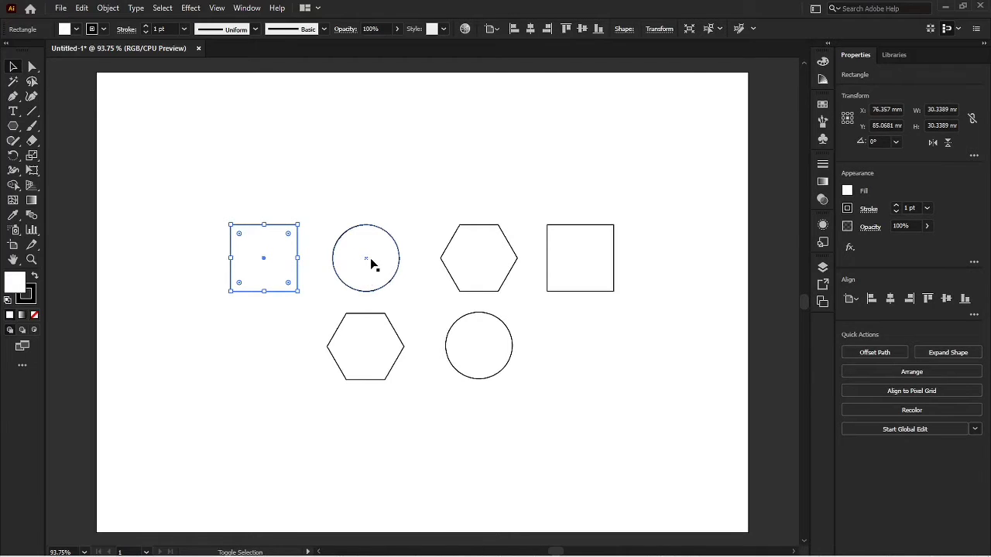
shift+click(371, 264)
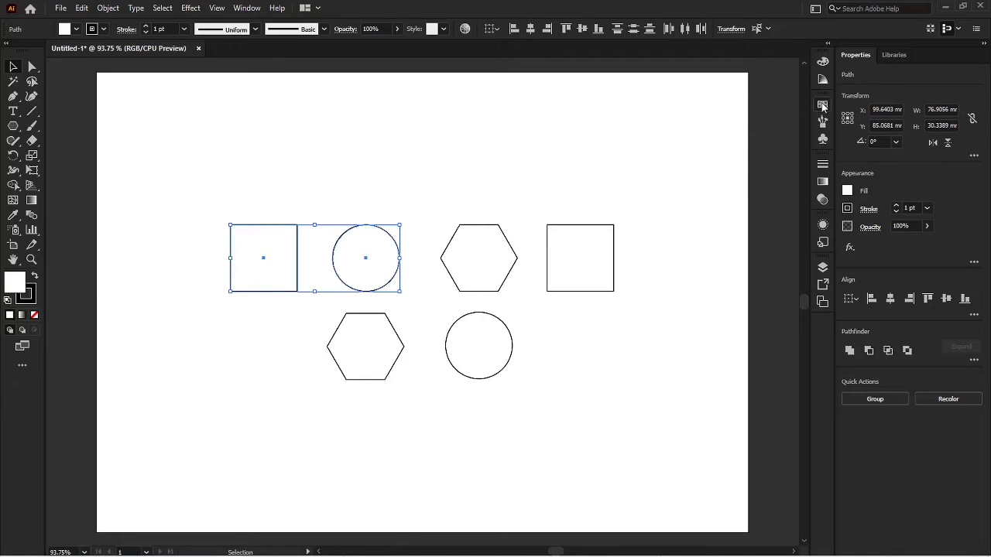
click(823, 104)
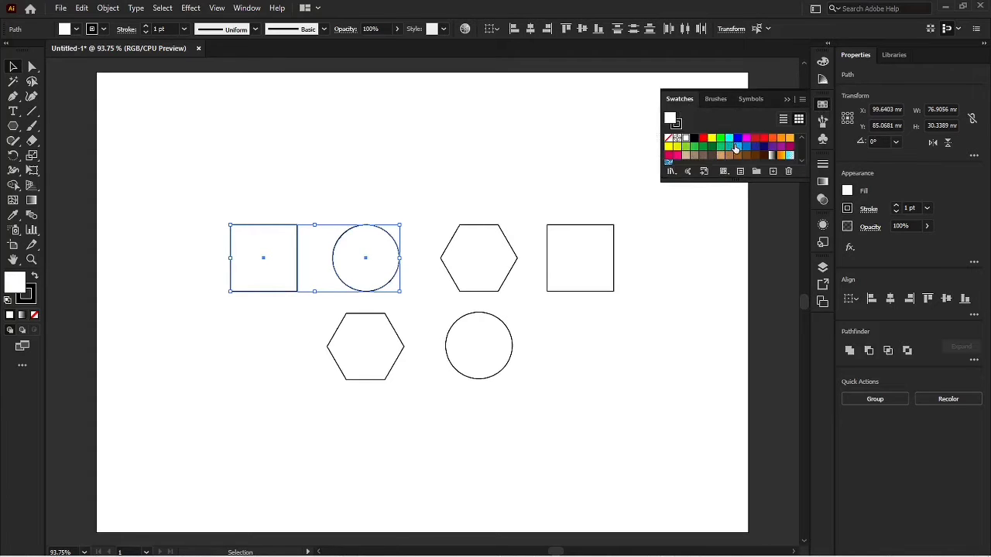
click(738, 145)
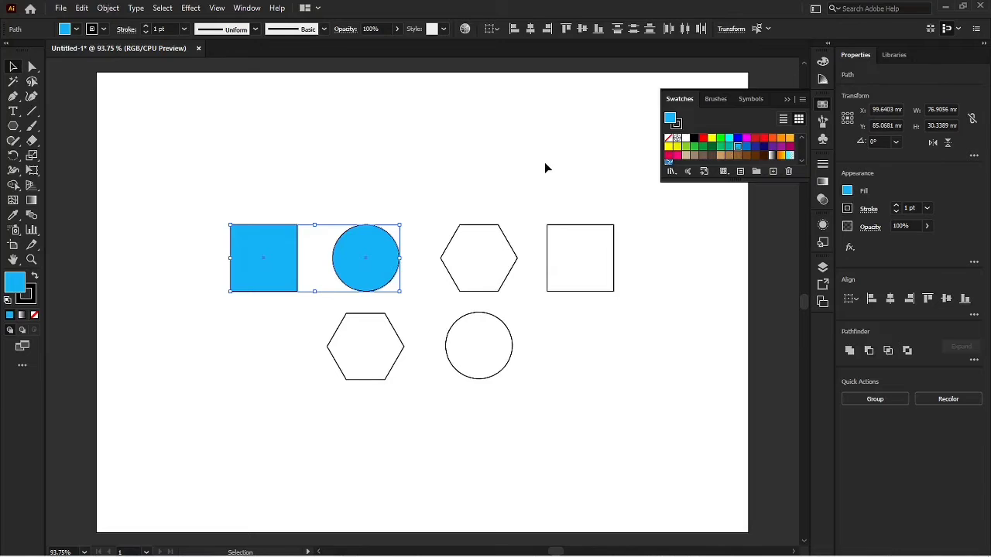
click(522, 186)
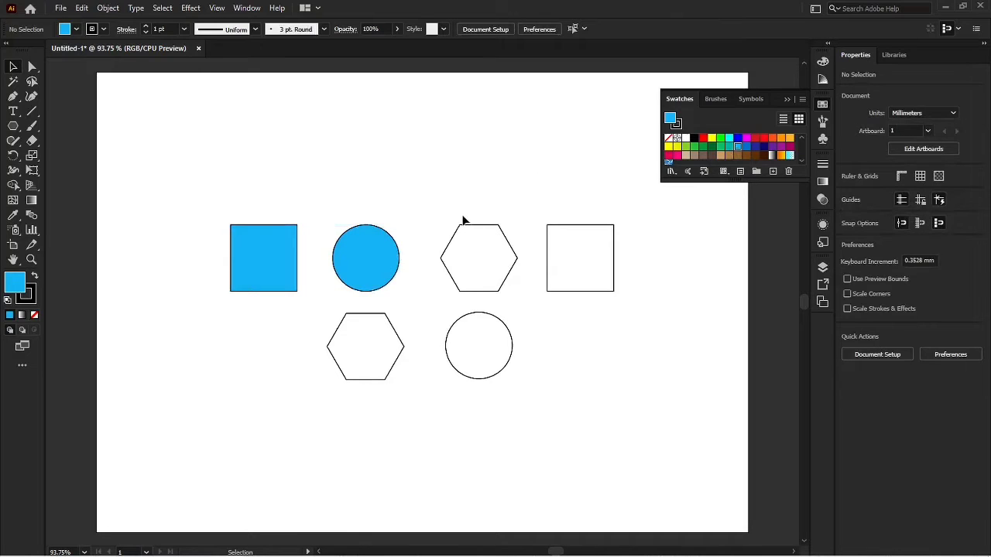
Fill the upper hexagon and the rightmost square with dark green.
drag(463, 191, 589, 258)
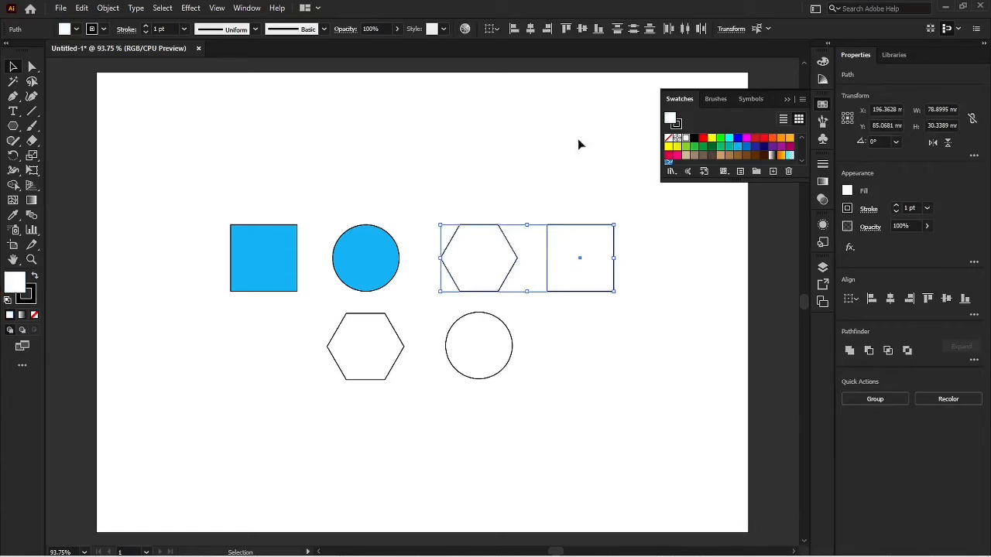
click(695, 147)
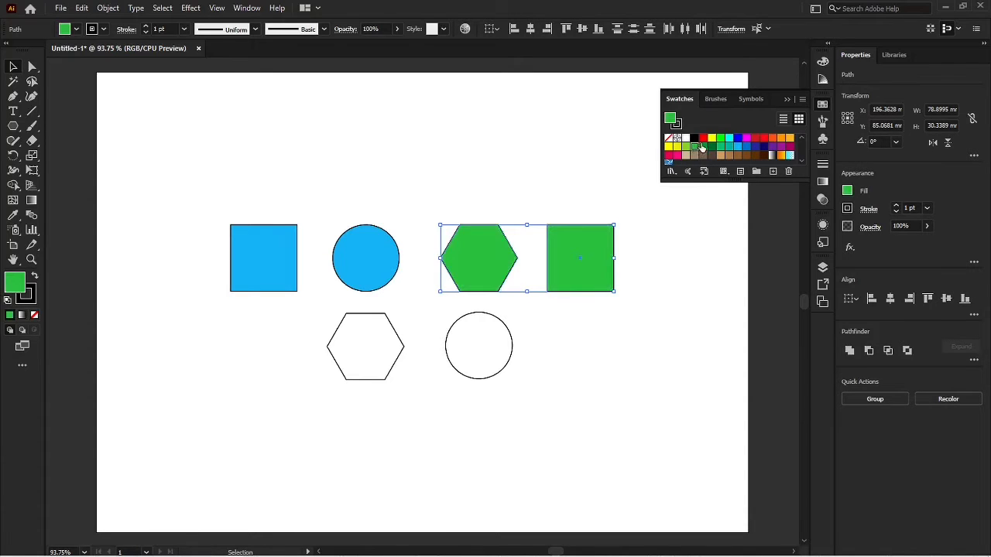
click(703, 139)
click(711, 146)
click(556, 368)
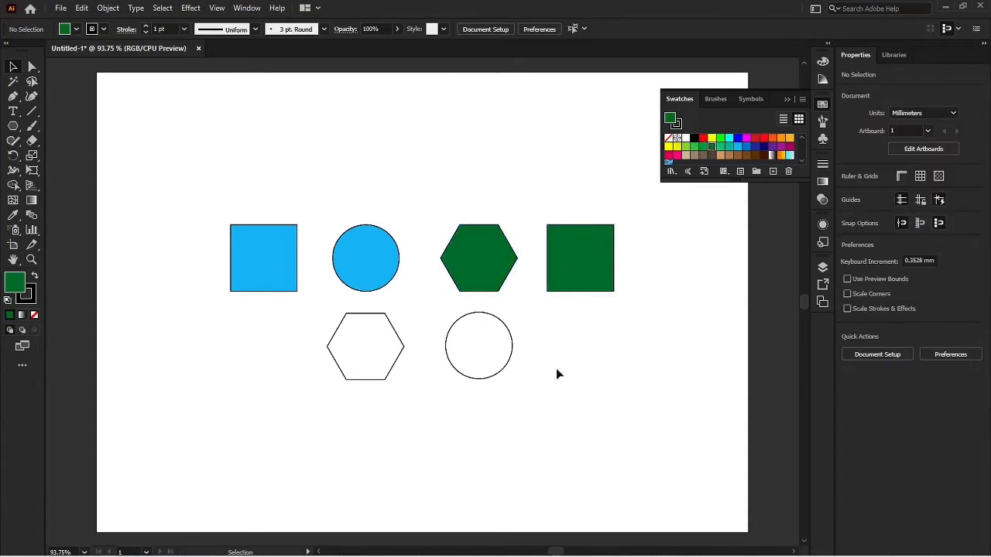
Fill the lower hexagon and lower circle with the darker red swatch, R=193 G=39 B=45, and clear the selection.
drag(531, 428, 333, 368)
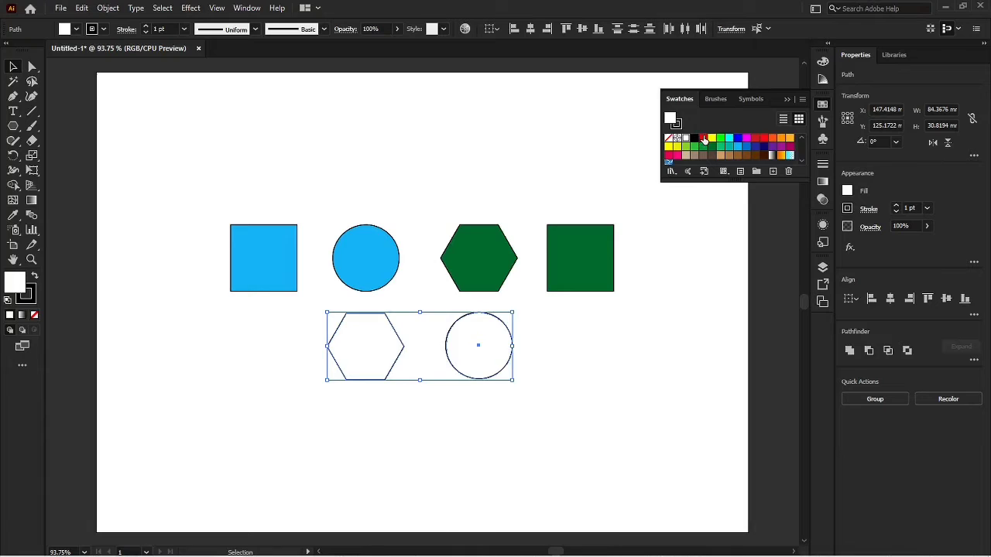
click(703, 139)
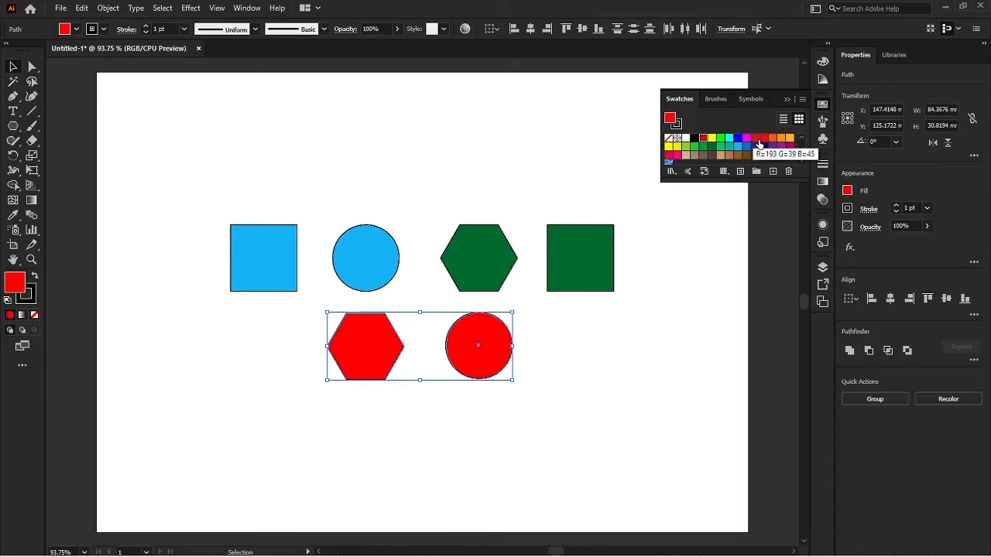
click(758, 141)
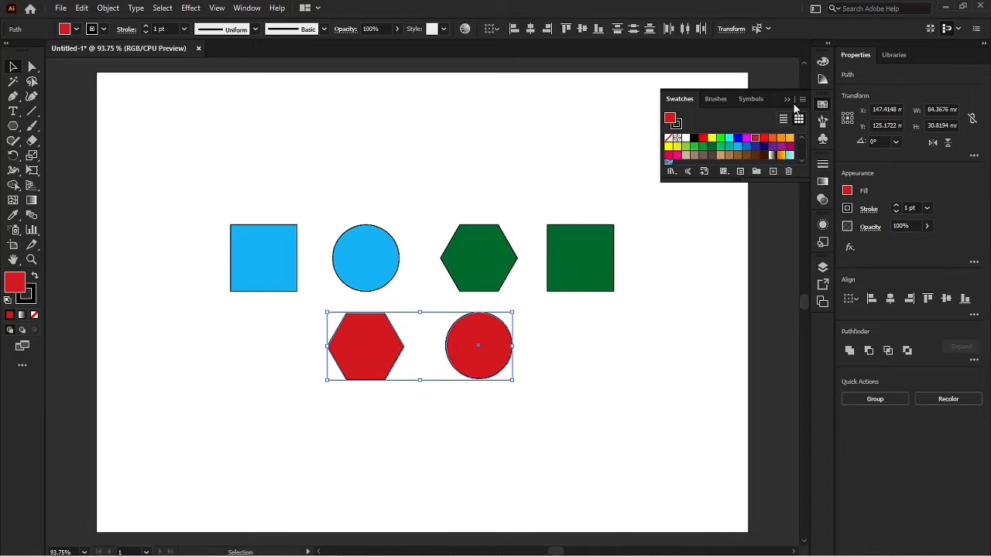
click(786, 99)
click(611, 138)
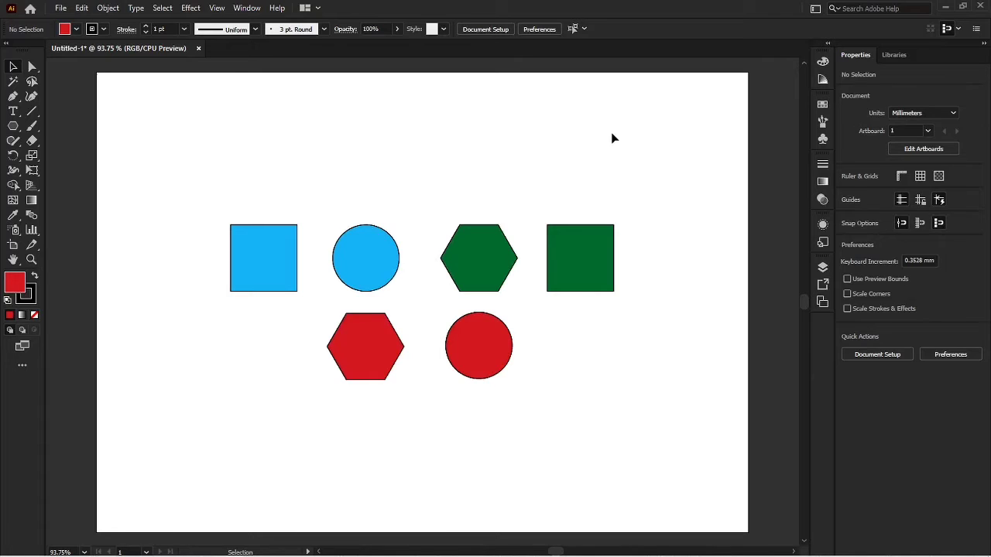
Select both light-blue shapes at once by their matching fill with the Magic Wand tool.
click(13, 81)
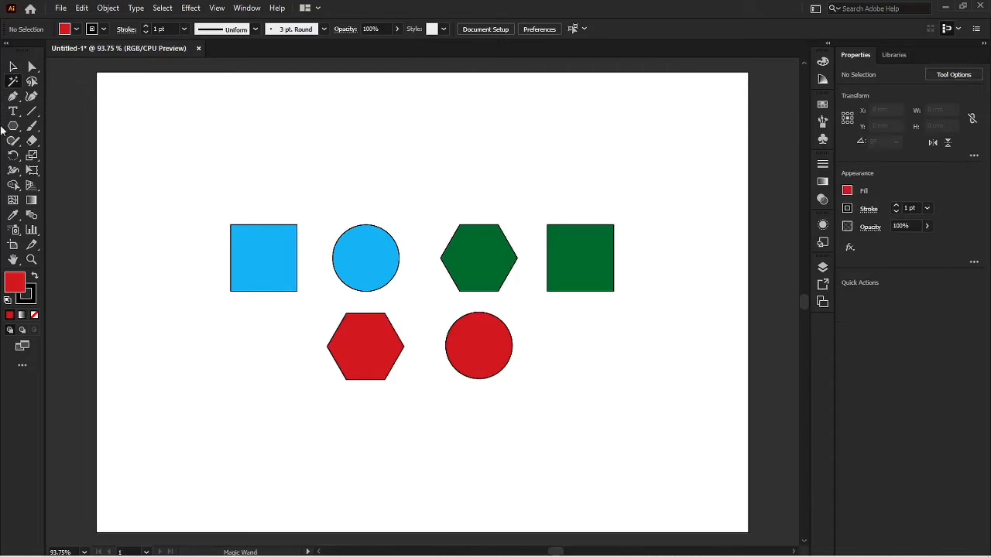
click(267, 267)
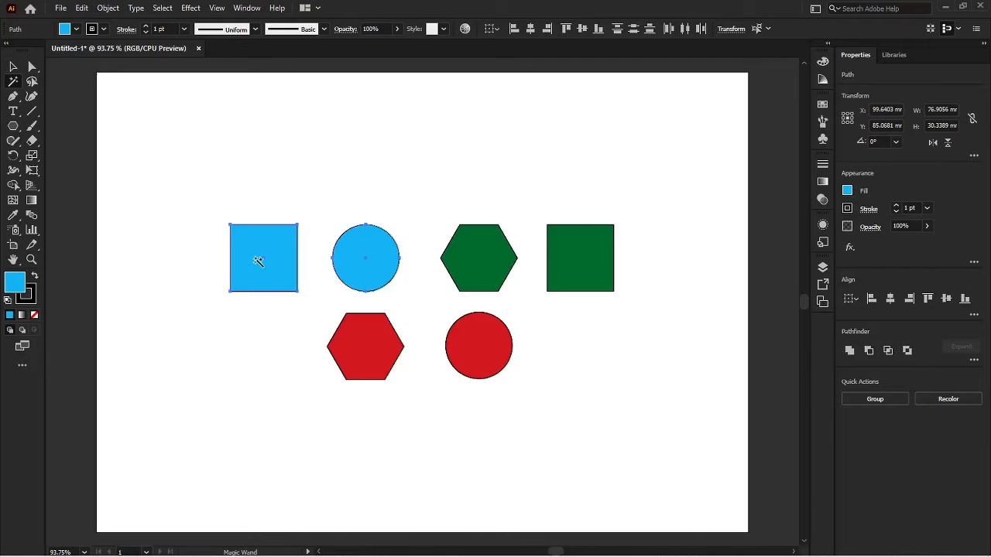
Try dark green and medium blue fills on the selected square and circle, and restore their light-blue fill.
click(822, 105)
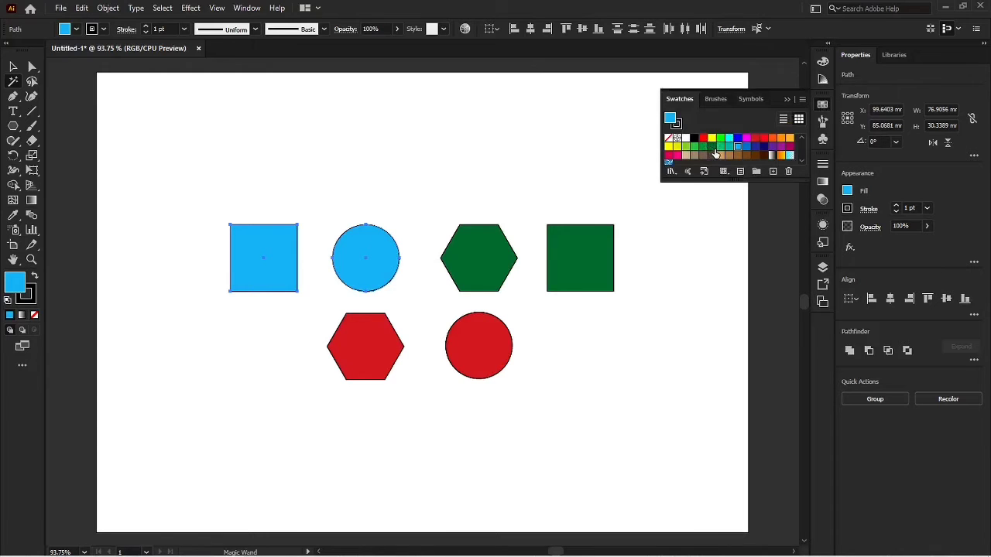
click(712, 147)
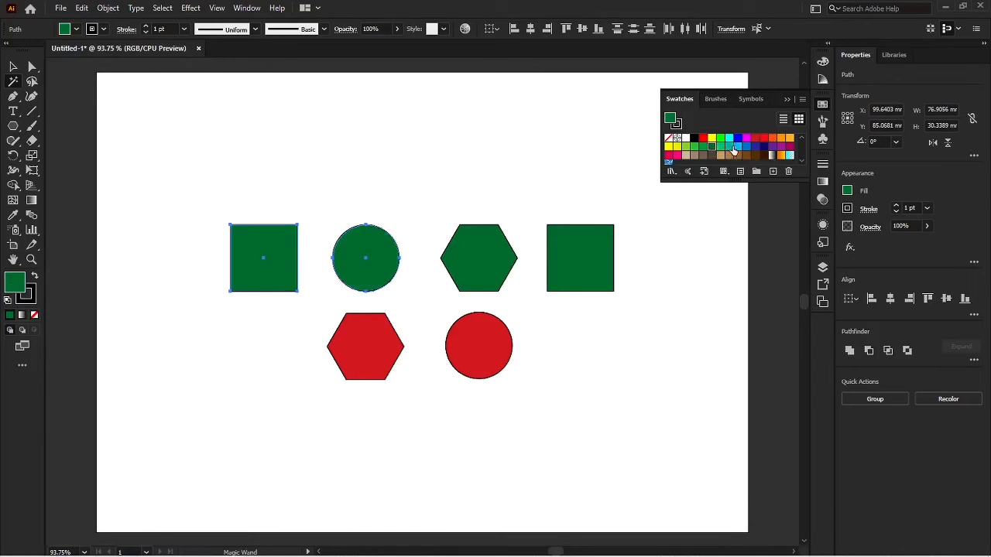
click(745, 147)
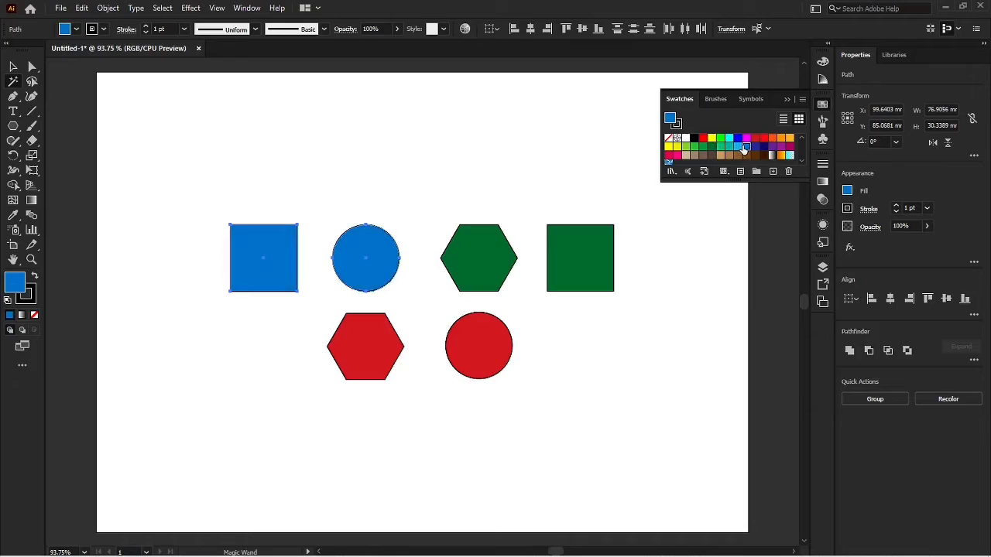
click(737, 146)
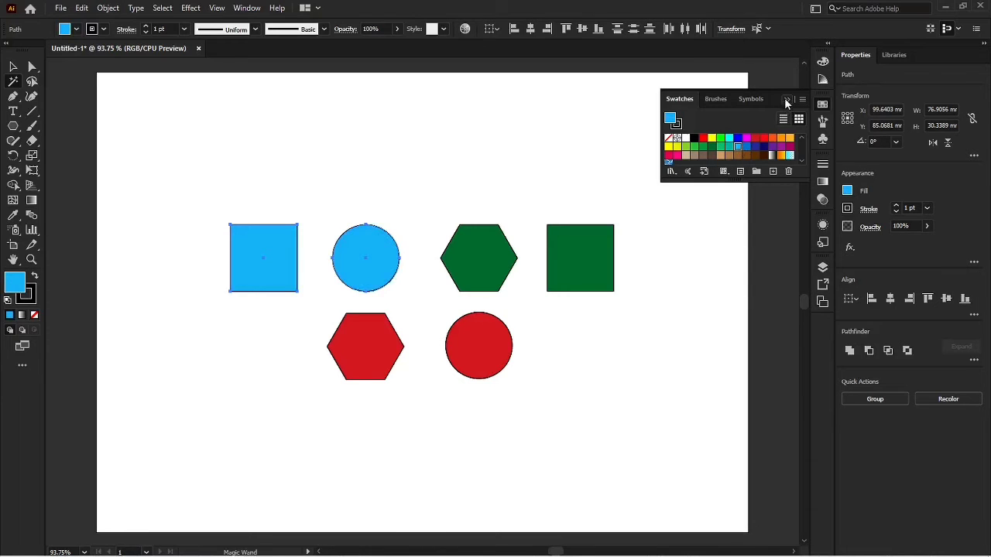
click(788, 100)
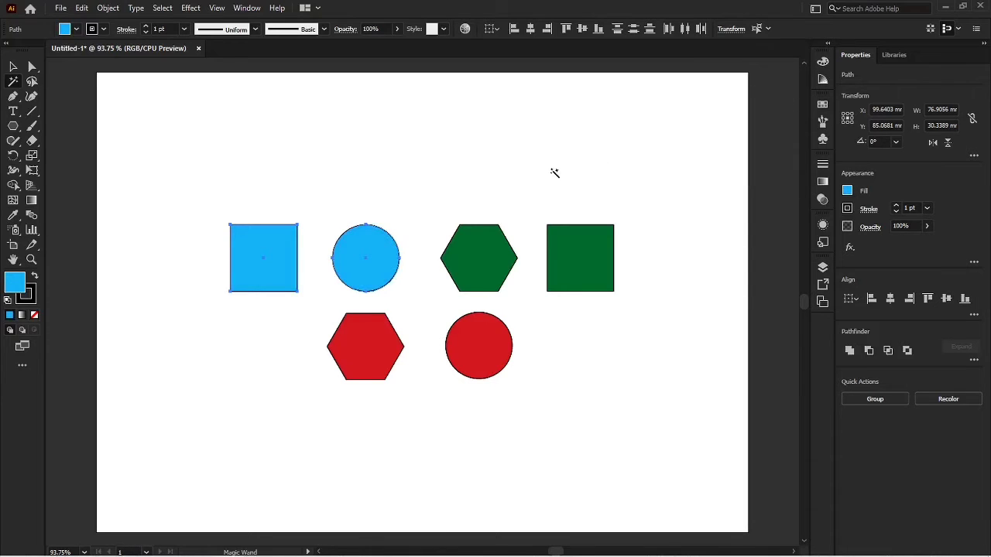
Select the two dark-green shapes, and after them the two red shapes, by fill with the Magic Wand.
click(481, 251)
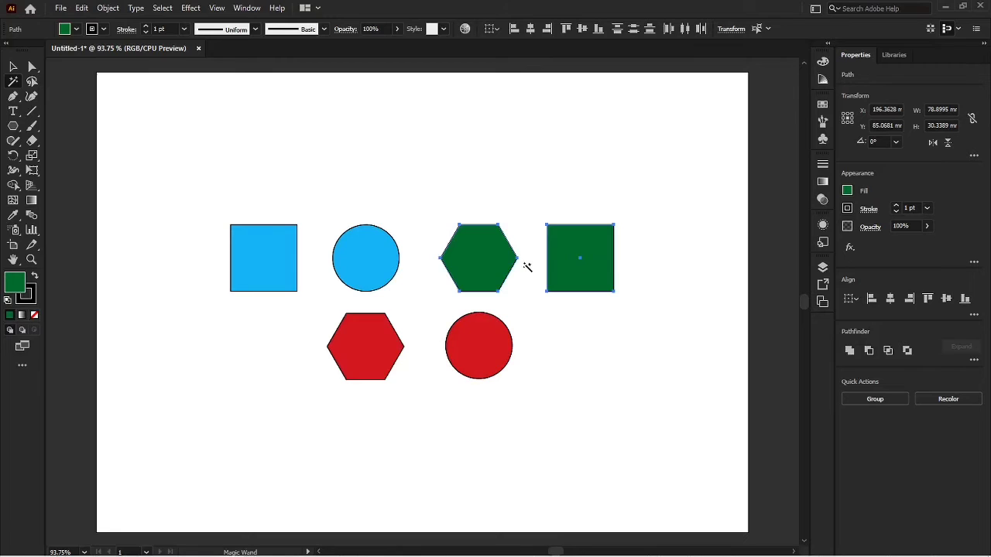
click(384, 360)
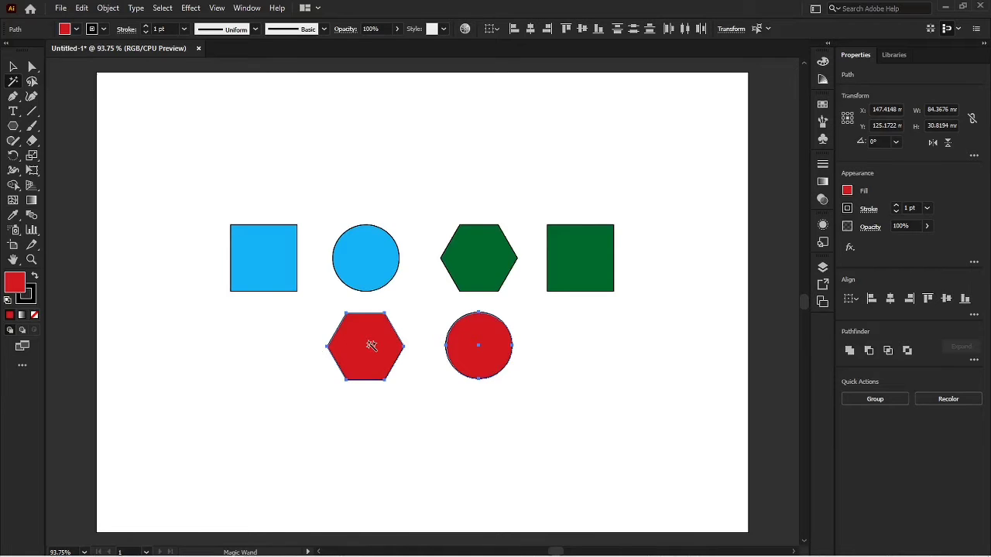
Show the Magic Wand options, place them above the blue square, and clear the selection.
double_click(12, 82)
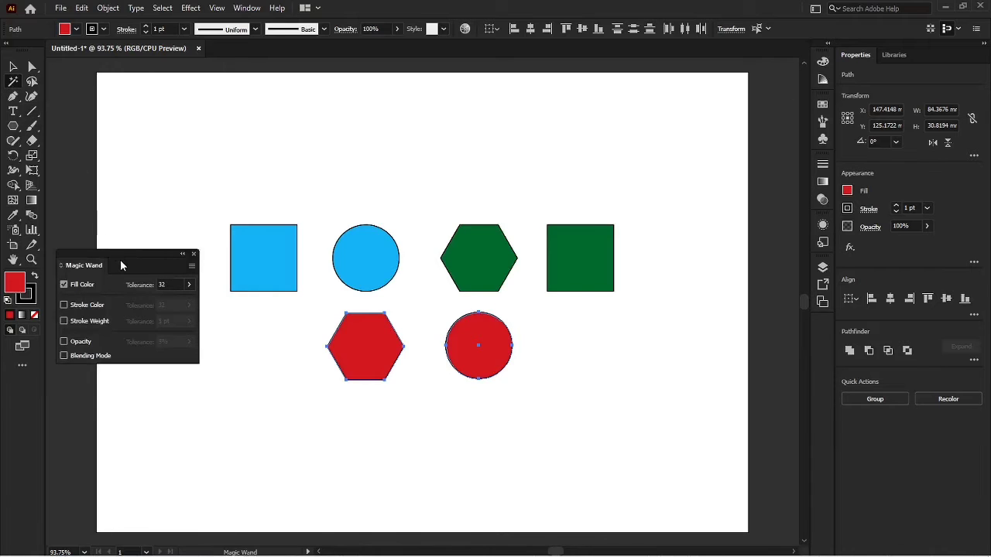
drag(121, 263, 143, 126)
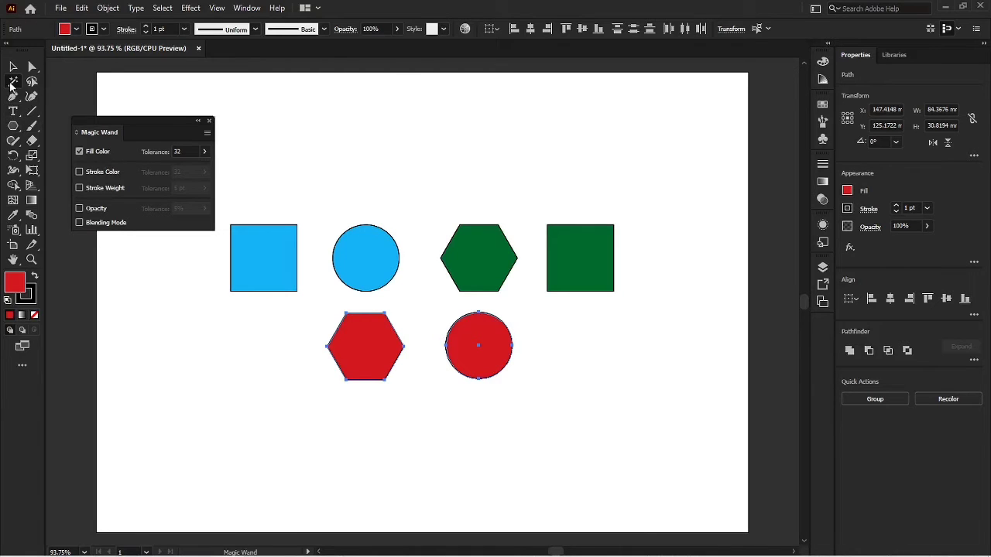
click(323, 148)
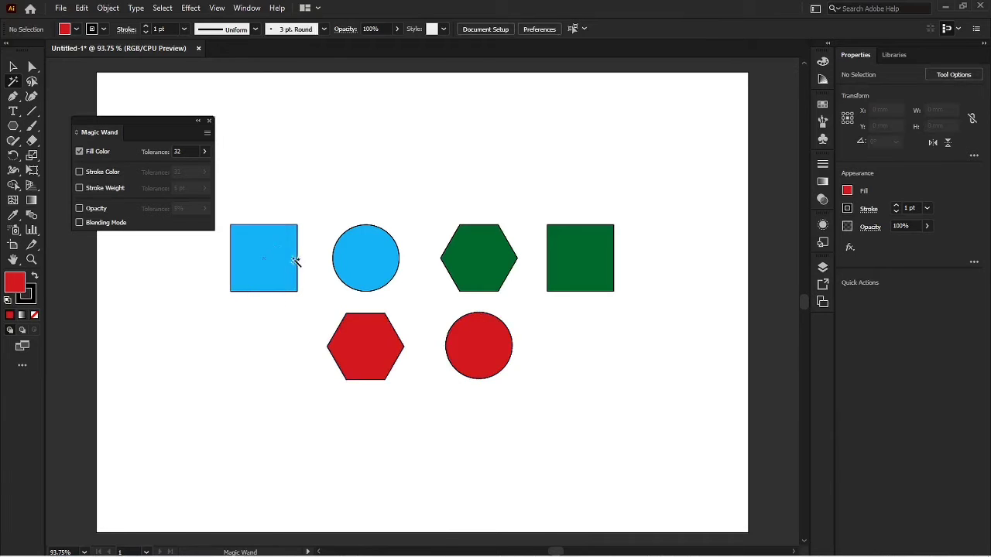
Select the light-blue shapes with the Magic Wand matching Fill Color, and clear the selection.
click(264, 256)
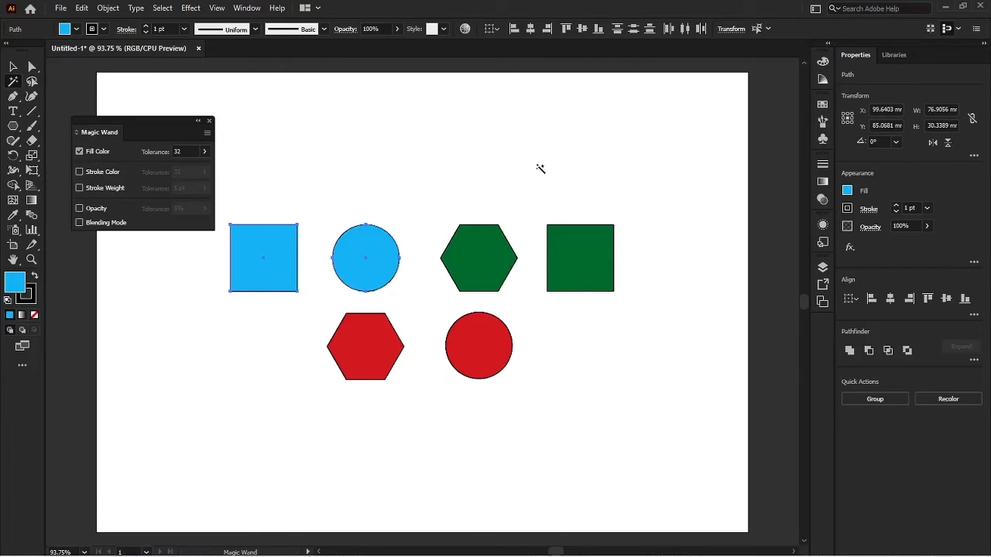
click(822, 104)
click(786, 100)
key(v)
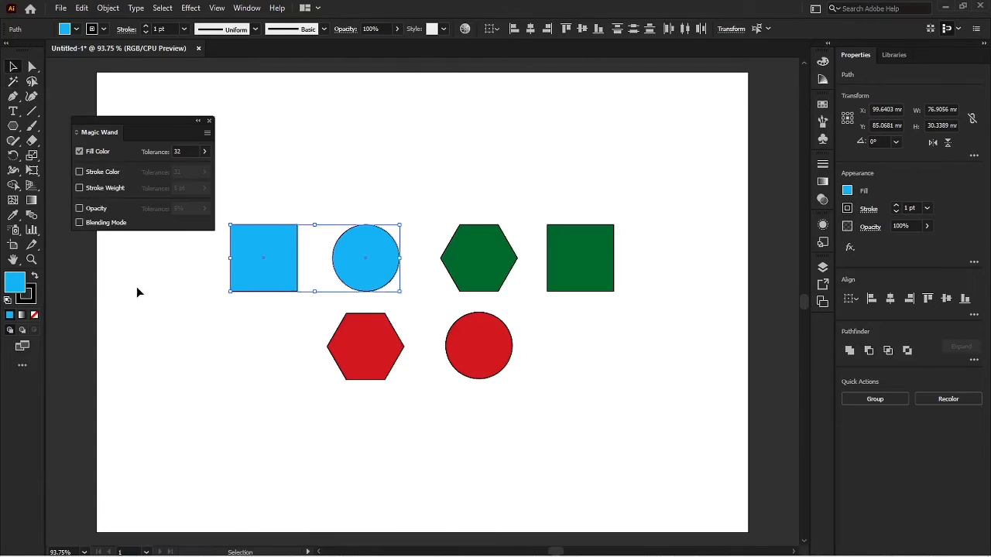
click(136, 287)
Make the Magic Wand match Stroke Color instead of Fill Color, and select all shapes sharing the lower hexagon's black stroke.
click(97, 173)
click(97, 151)
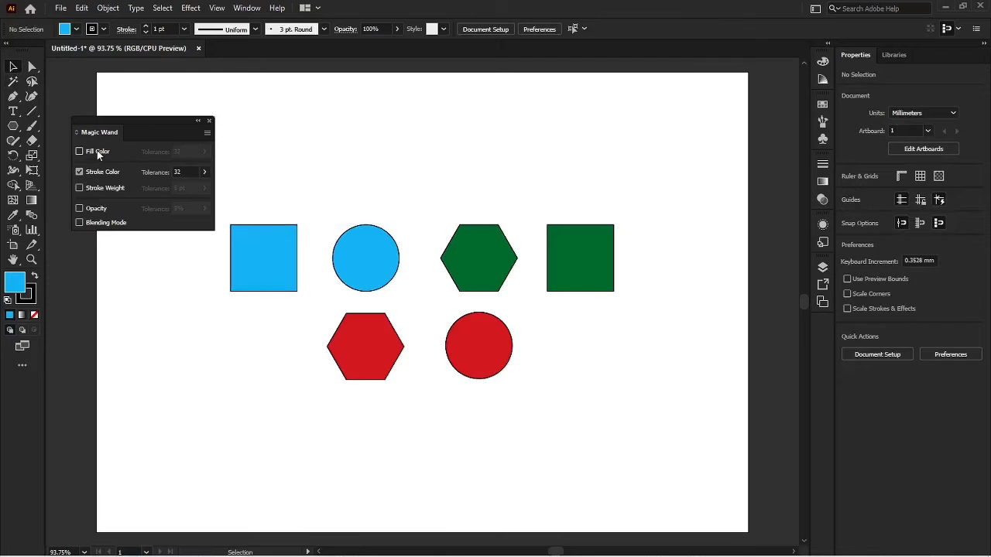
drag(292, 215, 314, 223)
click(12, 82)
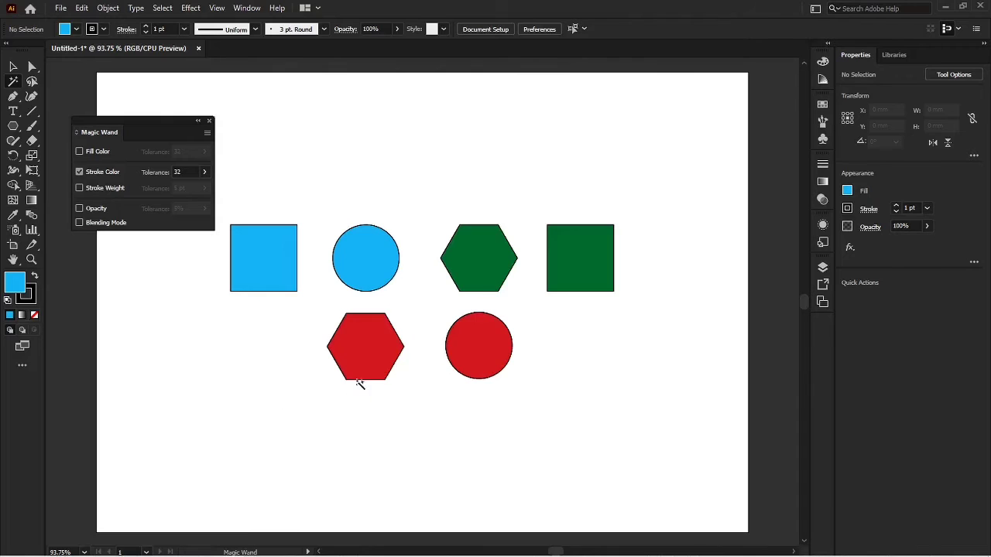
click(377, 353)
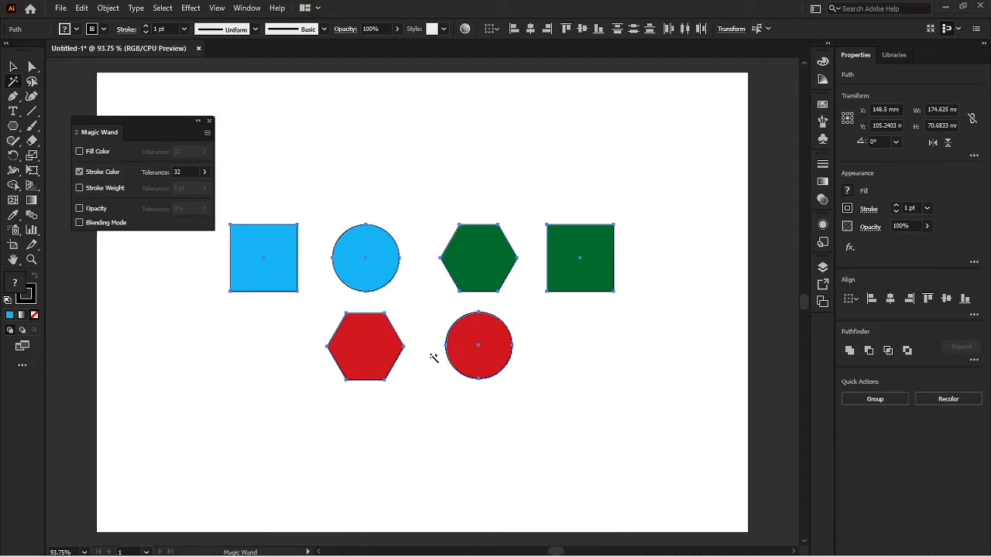
Examine the black outlines of the red hexagon and the blue circle up close at 800%.
scroll(400, 349, up, 6)
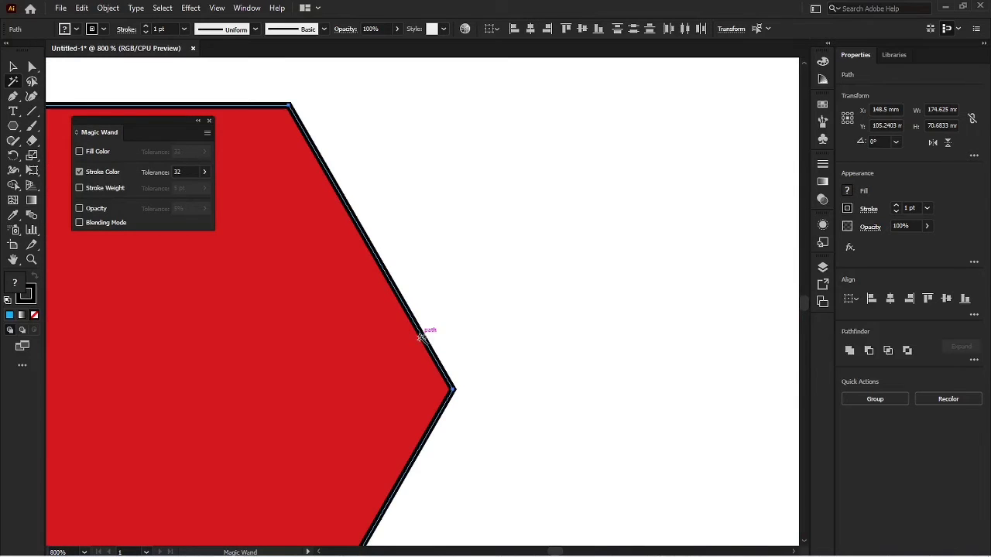
key(space)
drag(401, 222, 469, 551)
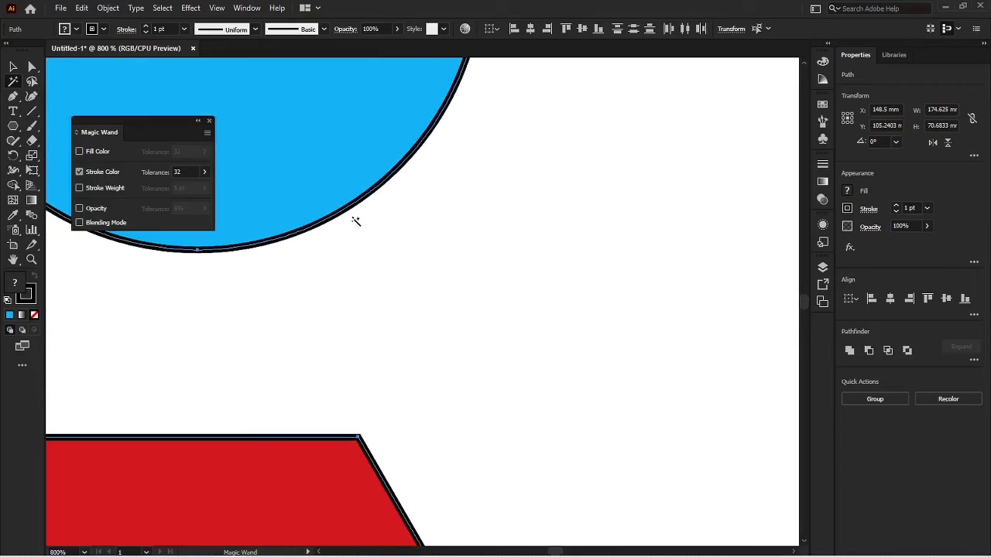
Clear the selection, and give the blue square and the red hexagon a yellow stroke.
scroll(389, 255, down, 7)
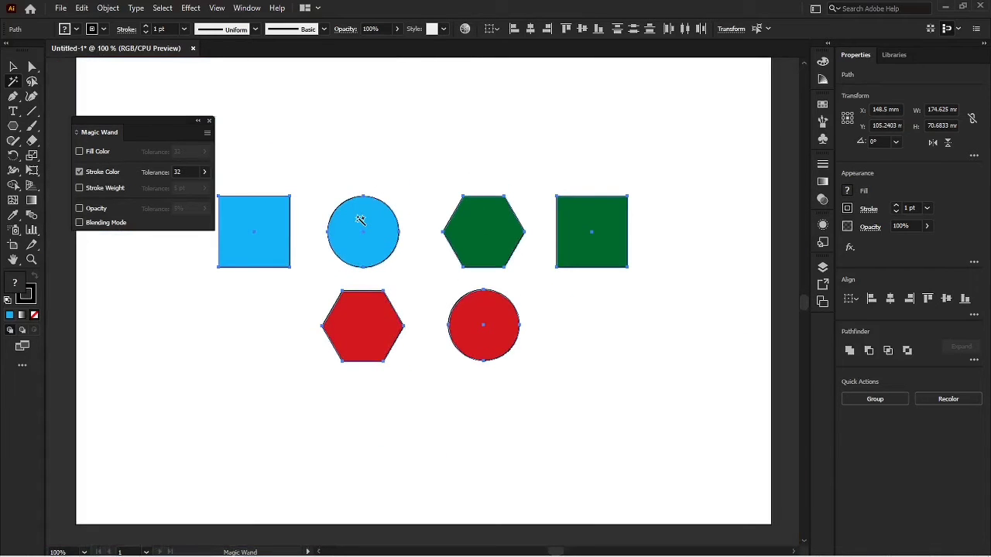
key(v)
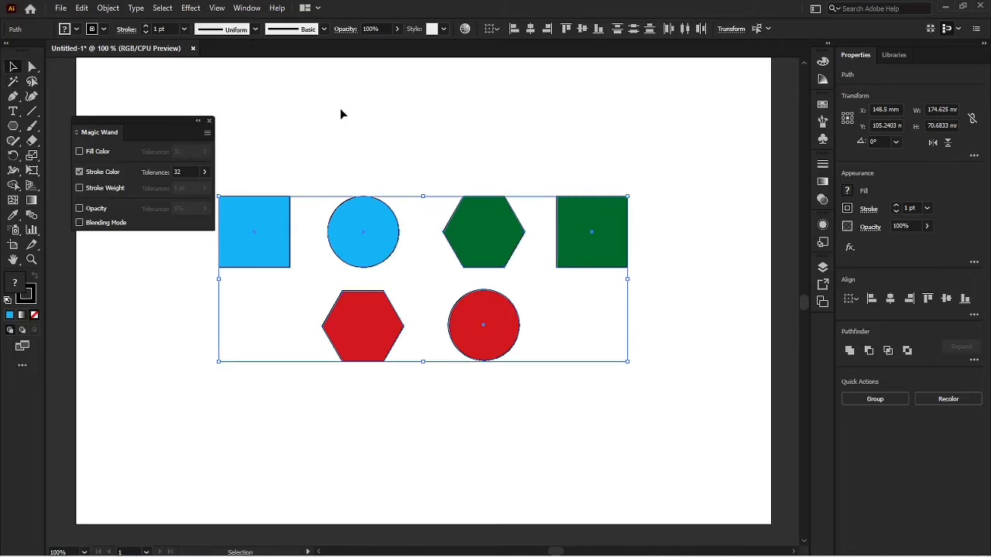
click(340, 107)
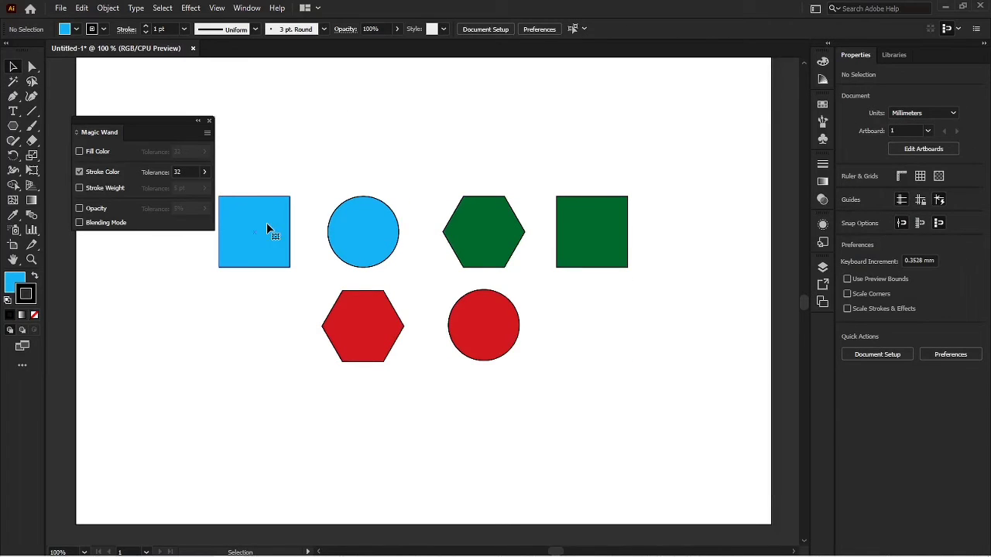
click(267, 222)
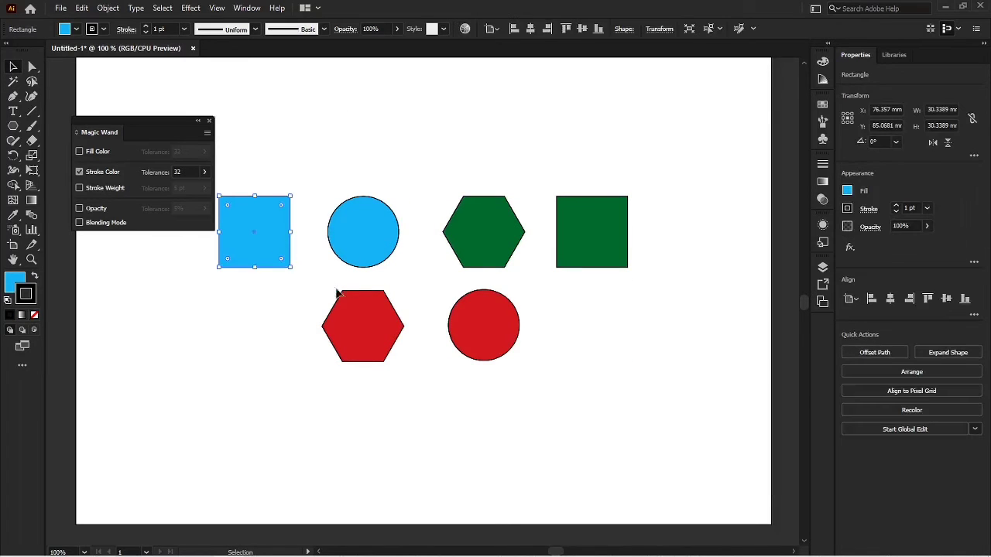
shift+click(369, 326)
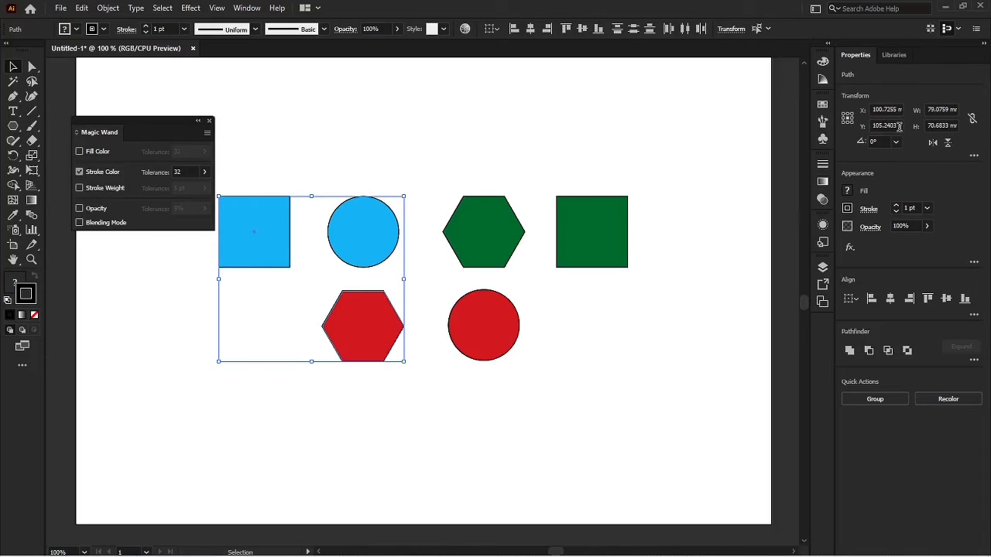
click(825, 109)
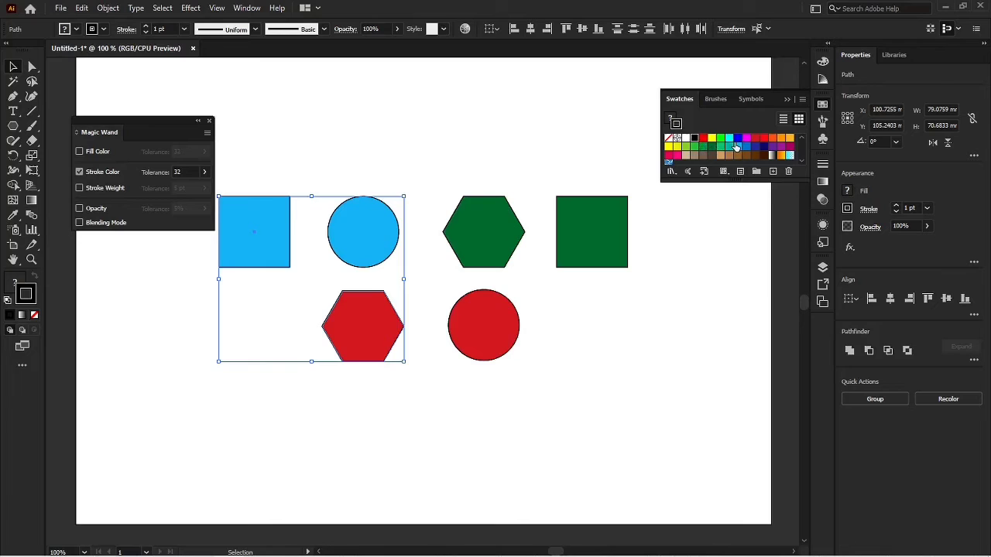
click(711, 140)
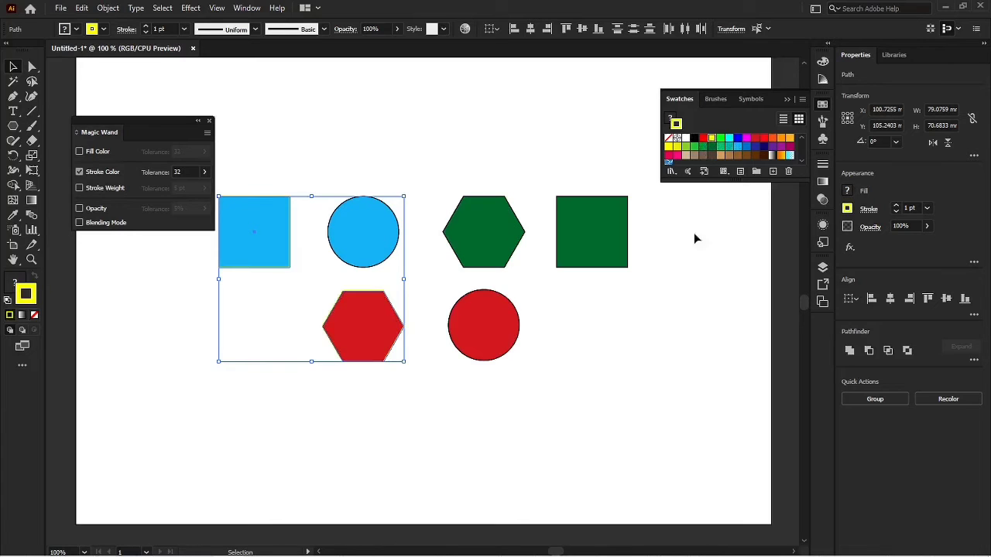
click(314, 334)
Select all shapes sharing the blue square's yellow stroke with the Magic Wand matching Stroke Color.
scroll(328, 316, up, 4)
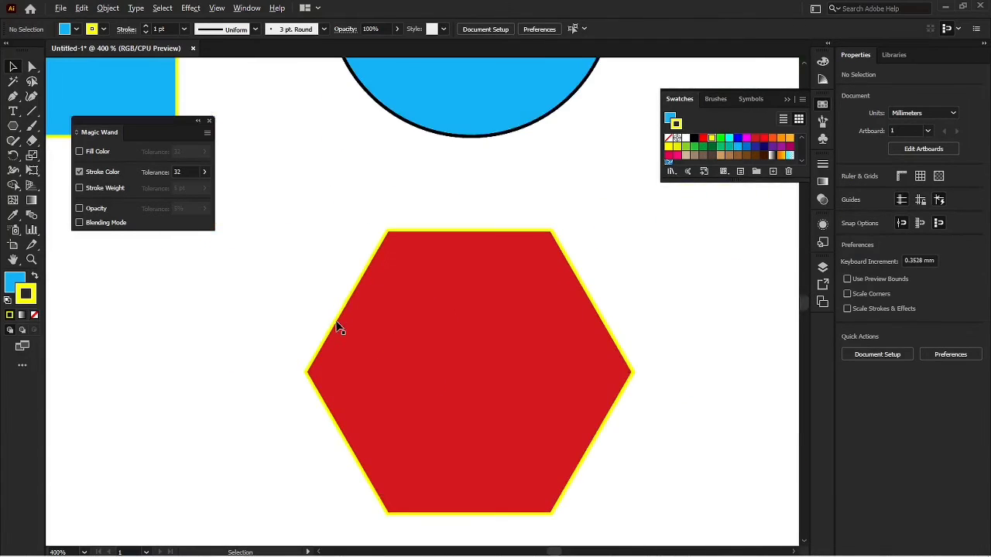
drag(325, 274, 436, 380)
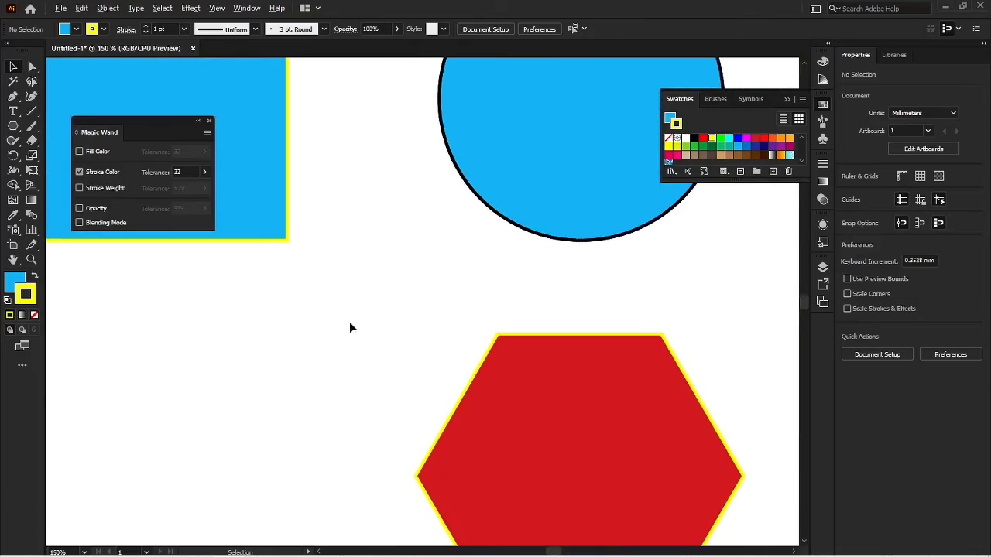
scroll(349, 323, down, 5)
scroll(379, 332, up, 3)
scroll(407, 328, down, 2)
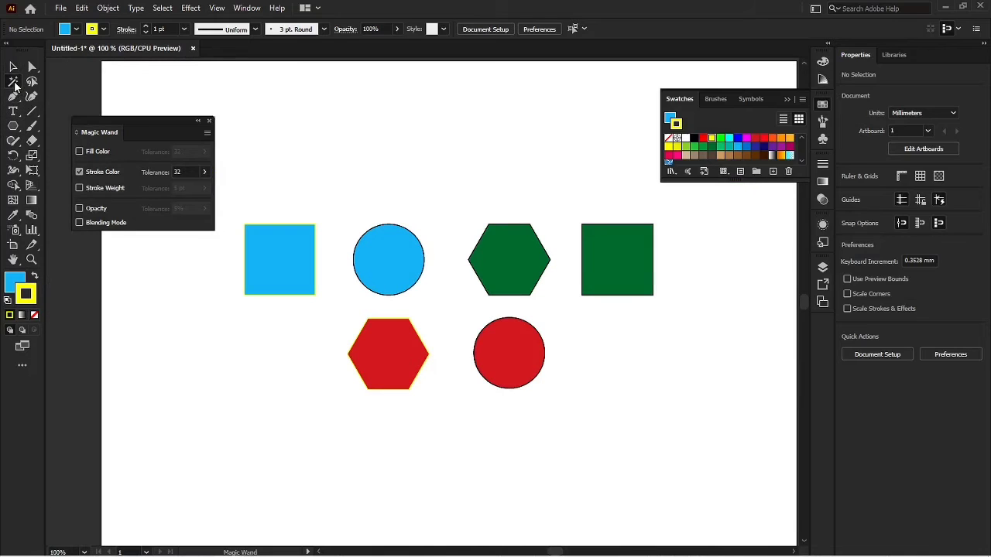
click(13, 82)
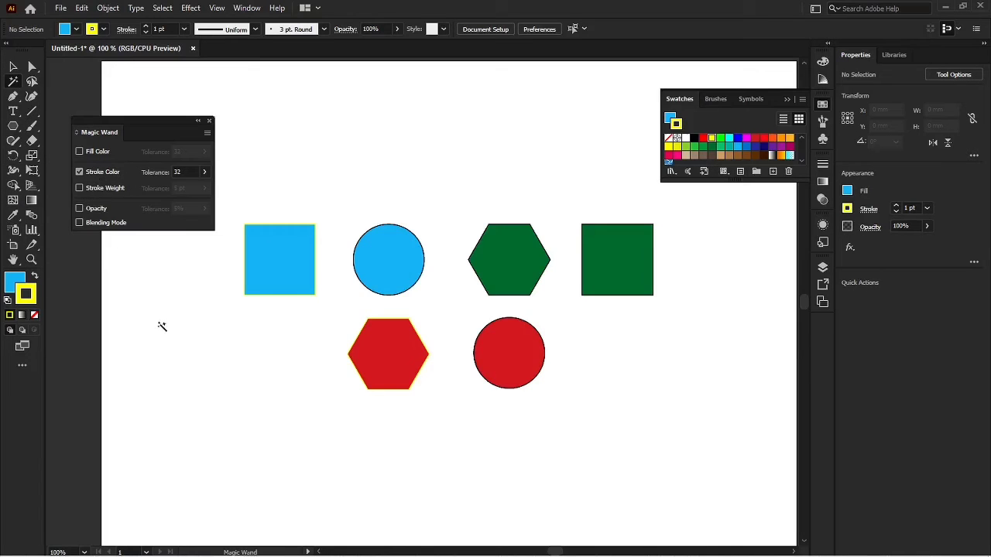
click(255, 261)
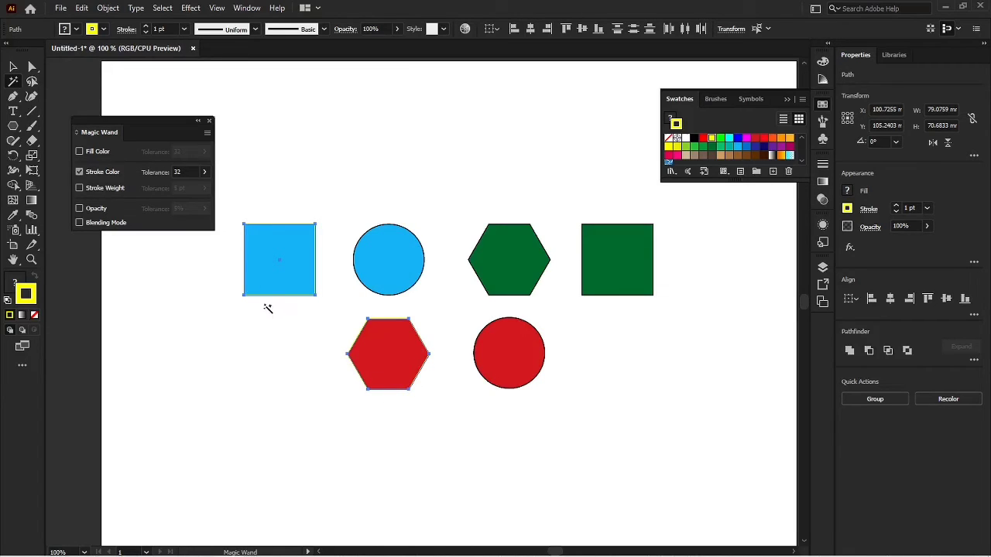
Examine the yellow outlines of the selected square and hexagon up close, and clear the selection.
scroll(350, 370, up, 2)
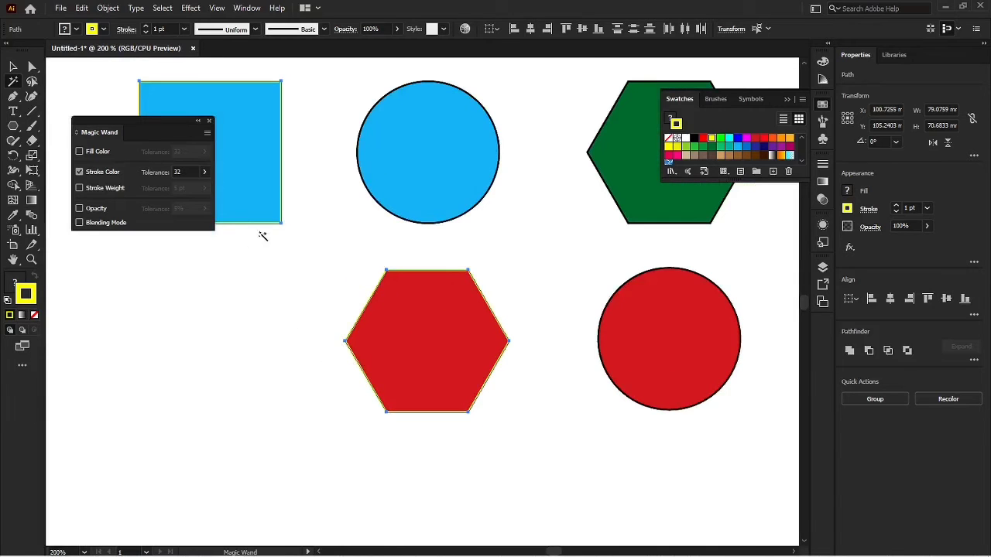
scroll(275, 232, down, 1)
scroll(275, 232, up, 1)
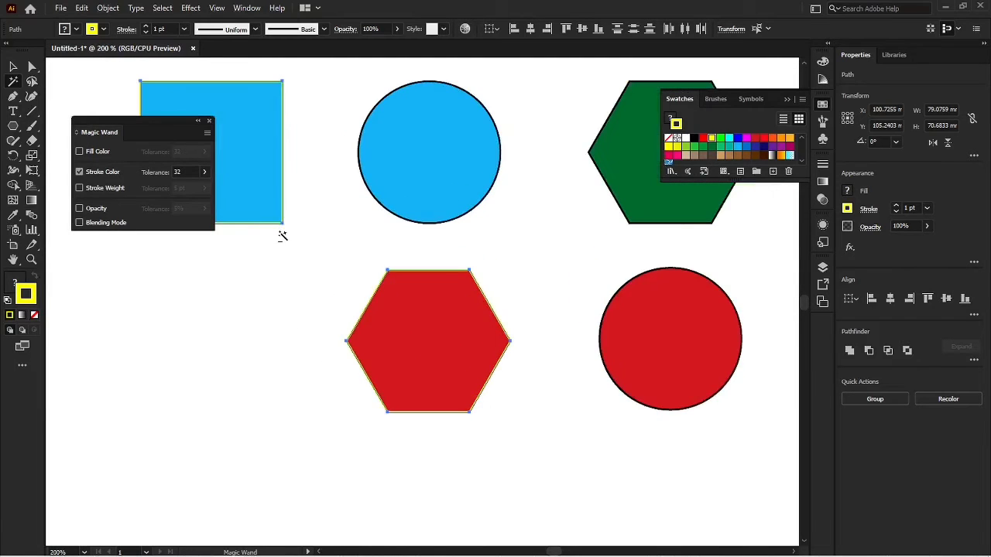
scroll(283, 236, up, 1)
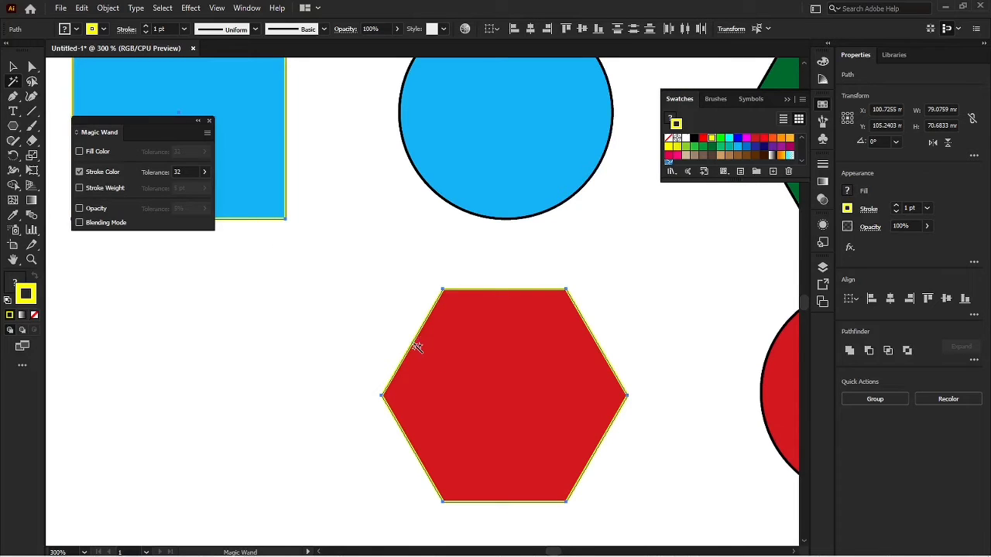
scroll(327, 294, down, 3)
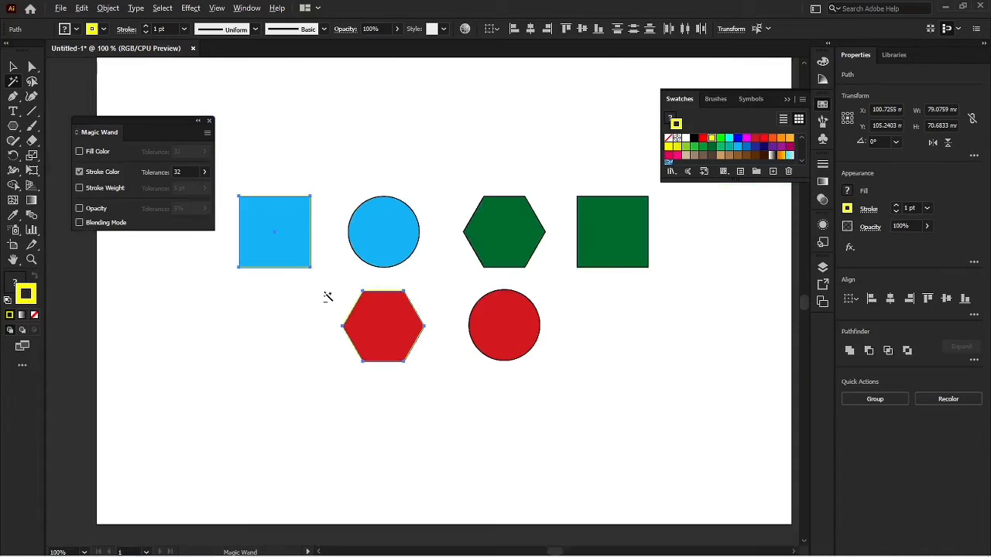
scroll(327, 289, down, 1)
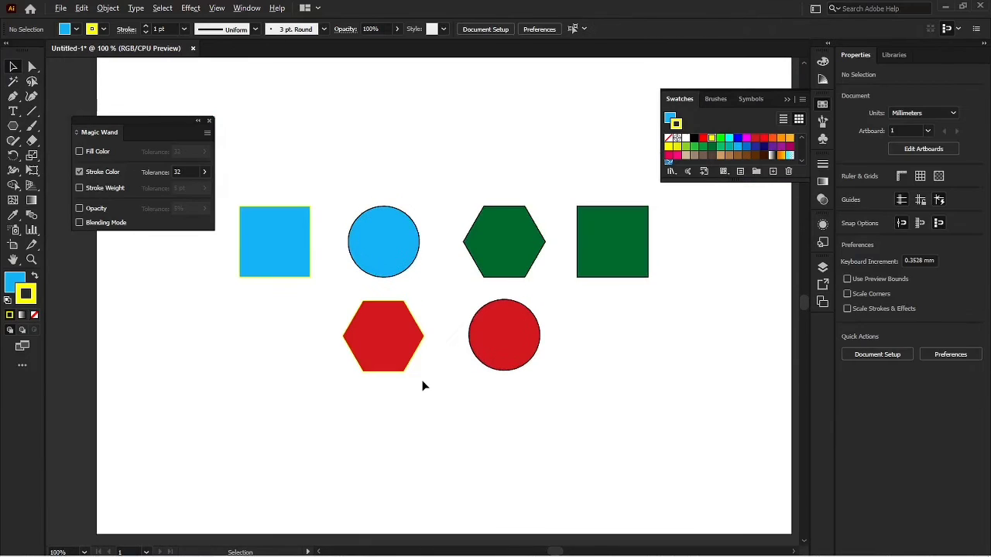
key(space)
drag(443, 453, 409, 466)
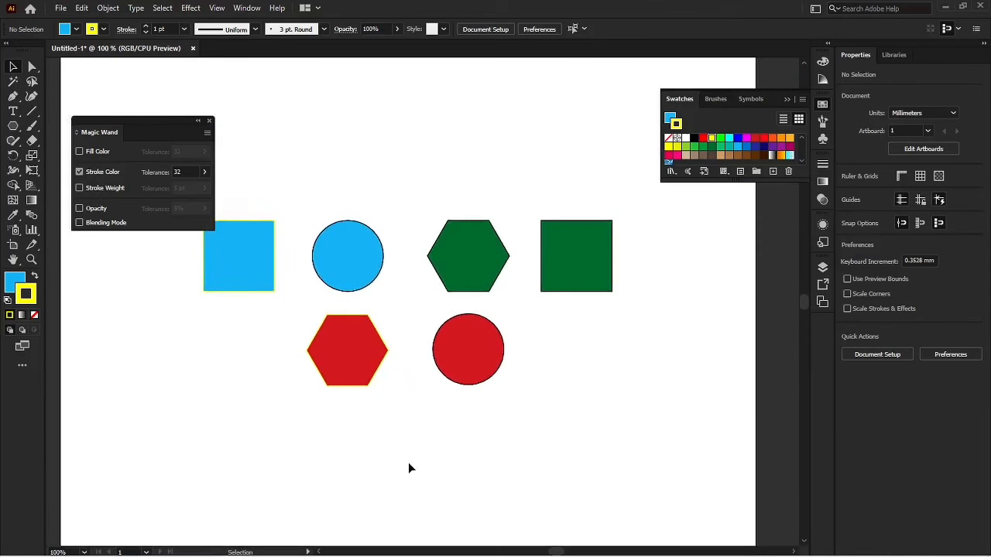
Make the Magic Wand match Stroke Weight instead of Stroke Color, and select all shapes sharing the blue square's stroke weight before deselecting them.
click(102, 172)
click(120, 189)
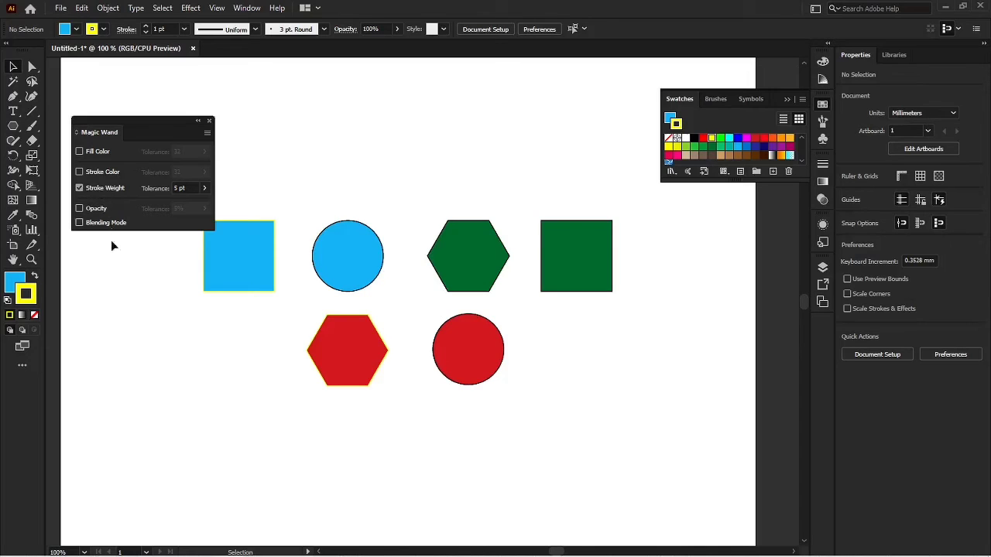
click(13, 81)
click(252, 279)
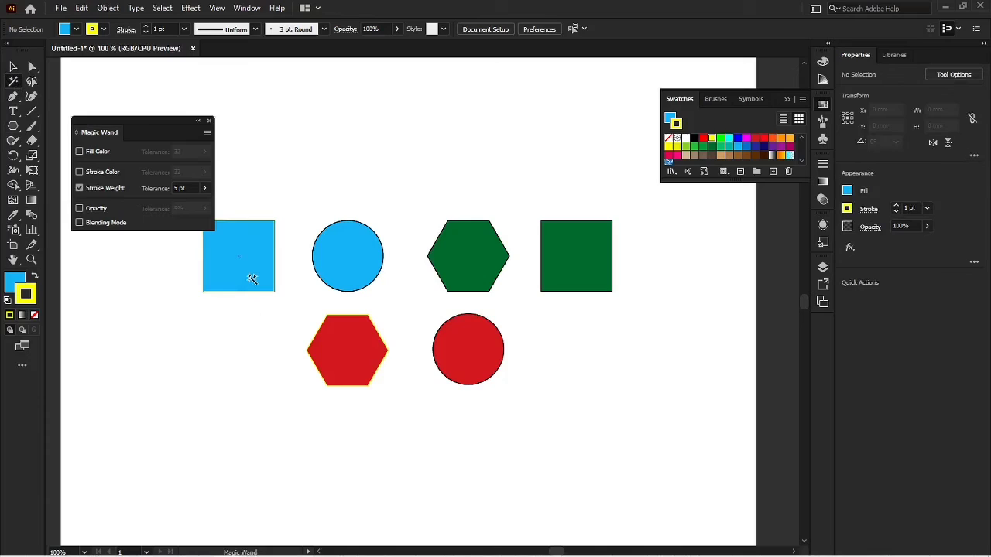
click(252, 279)
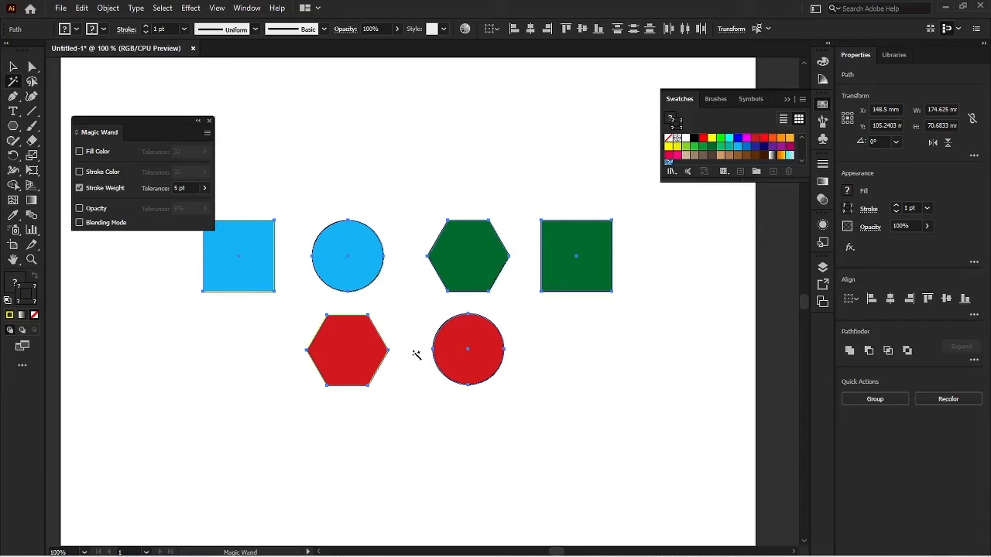
key(v)
click(410, 451)
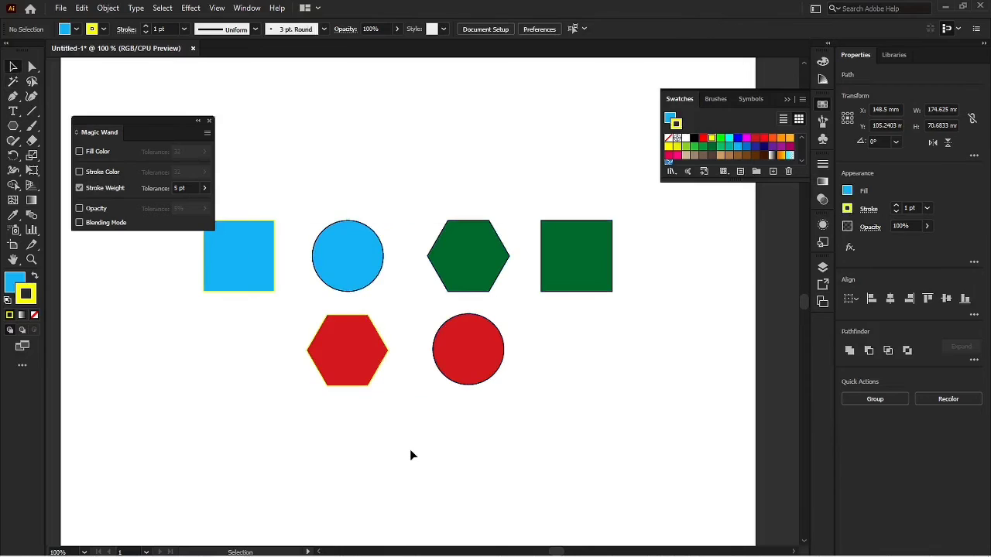
Set the stroke weight of the blue circle and the green square to 15 pt.
click(366, 269)
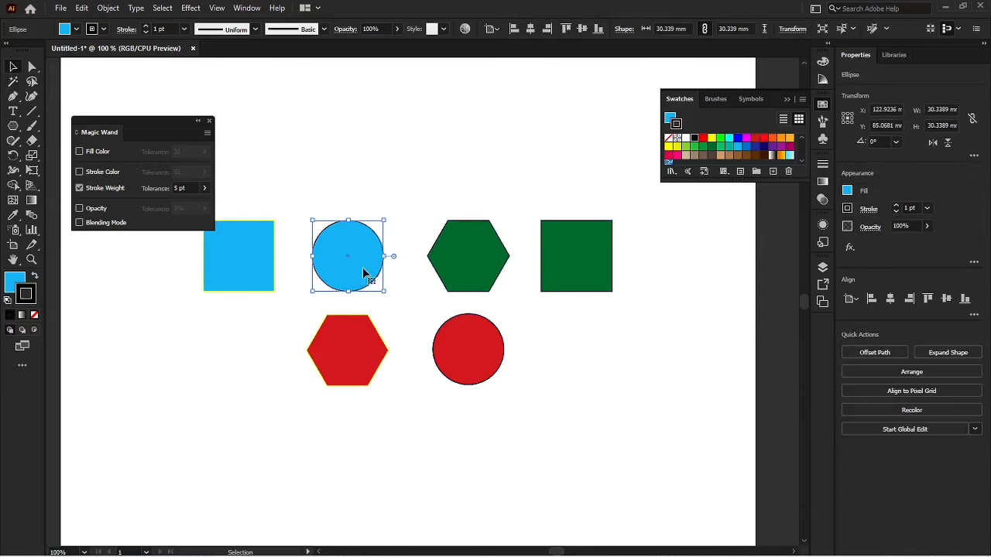
shift+click(584, 261)
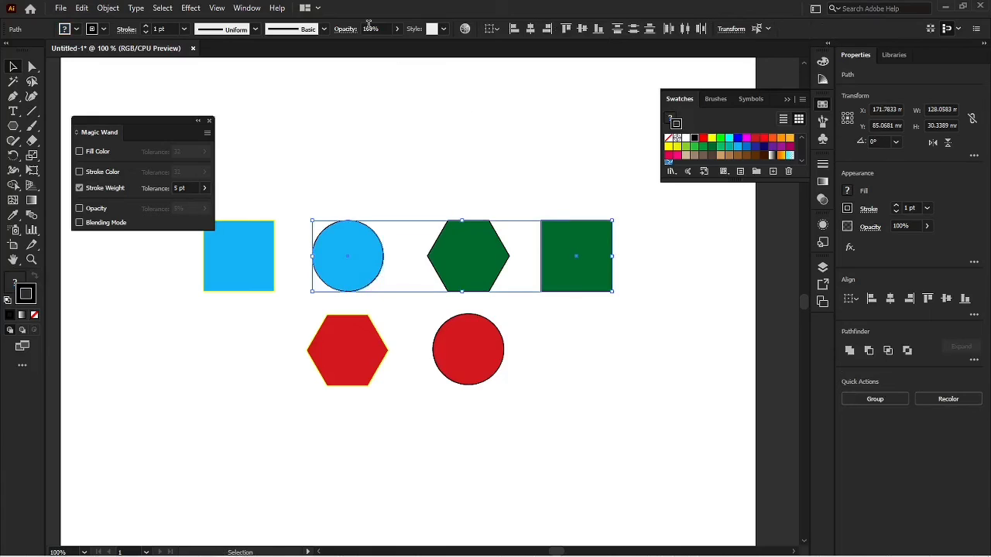
click(157, 30)
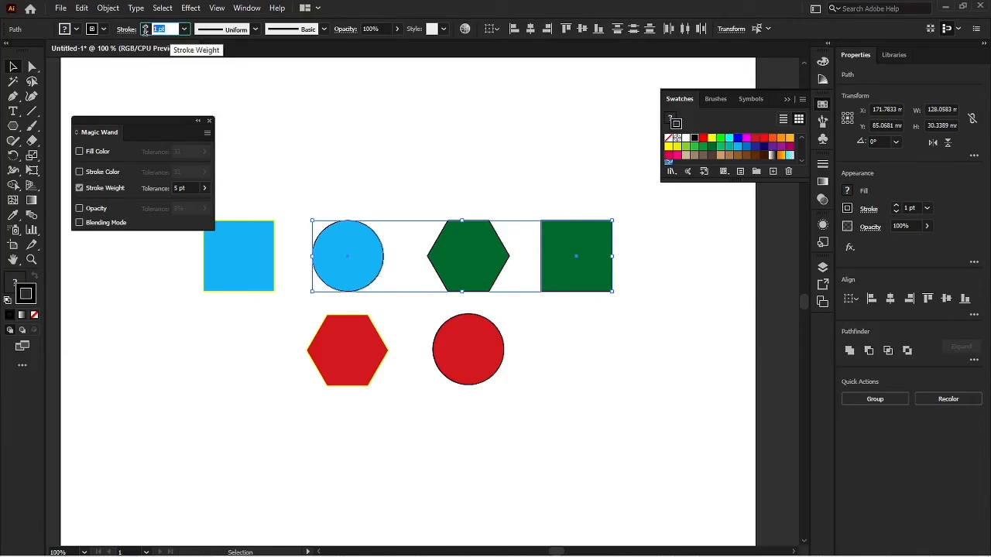
text(15)
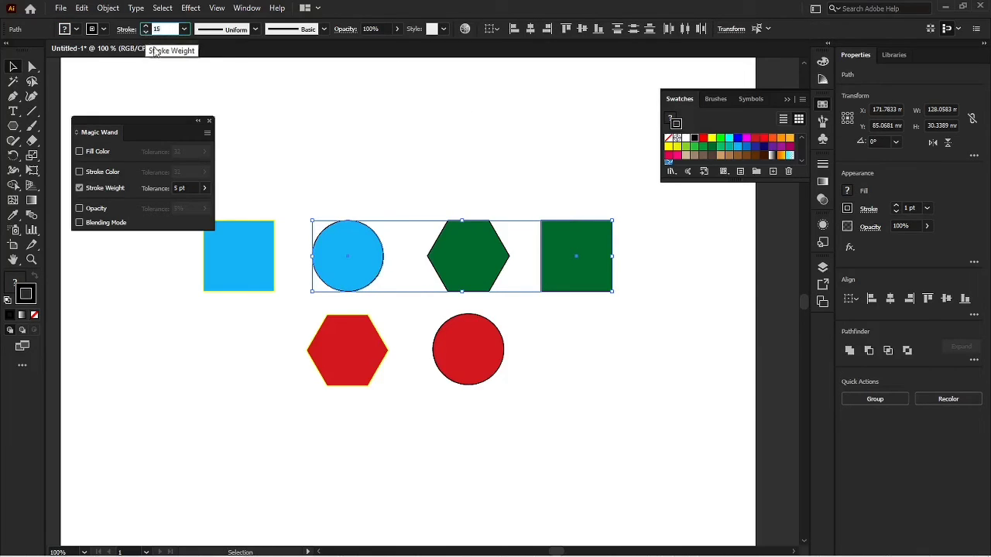
click(323, 116)
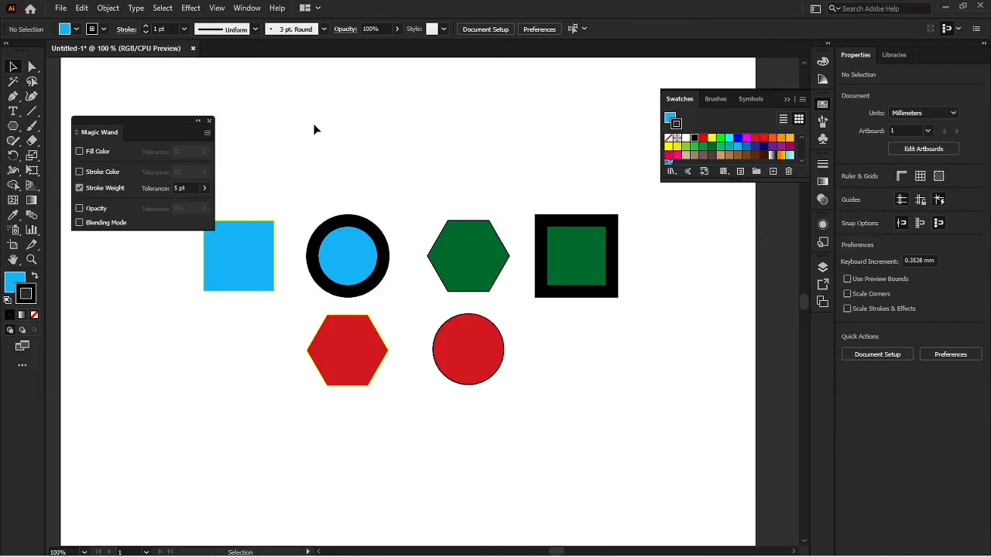
Select the shapes matching the blue circle's thick stroke with the Magic Wand, and clear the selection.
click(13, 81)
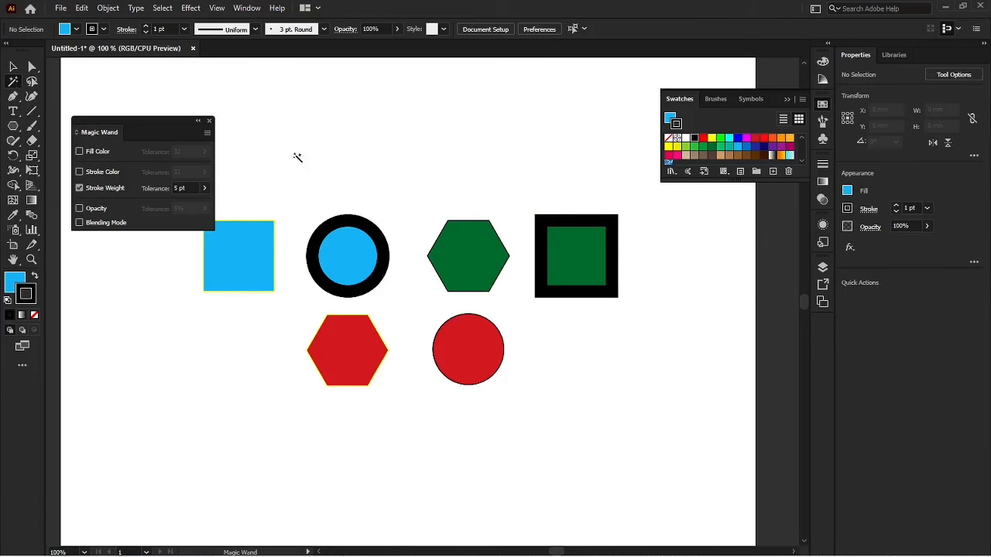
click(351, 254)
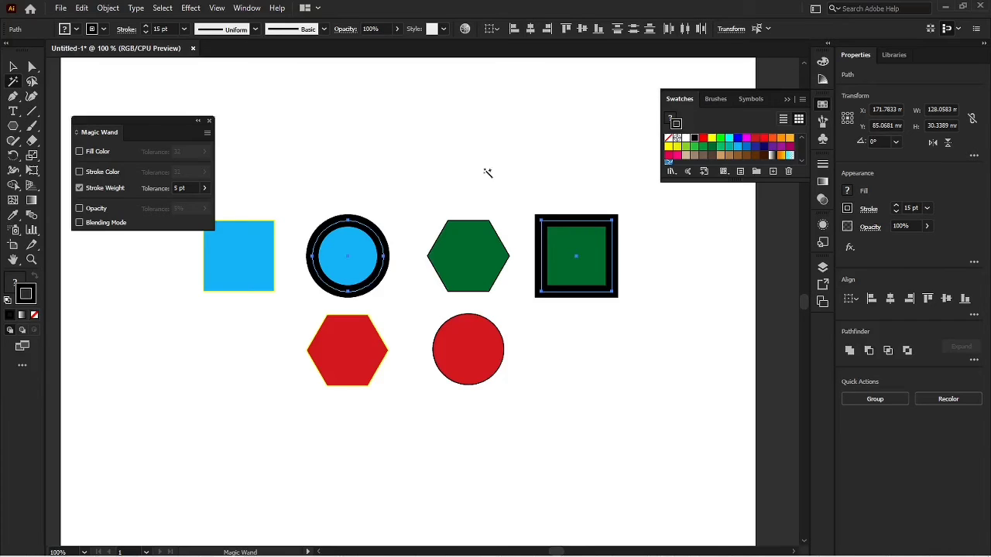
key(v)
click(387, 222)
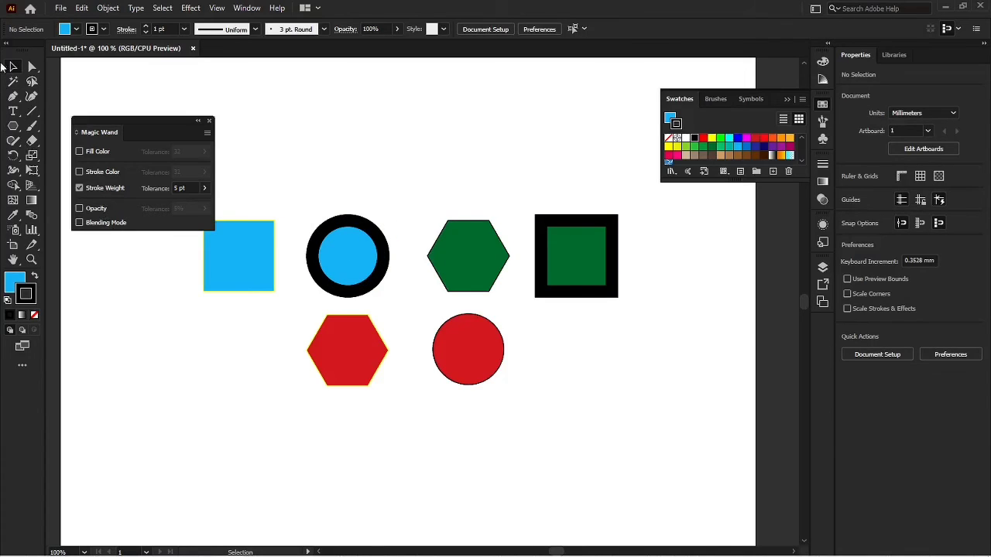
Move the Magic Wand options clear of the blue square, and reduce the blue circle's opacity to 19%.
drag(158, 122, 154, 92)
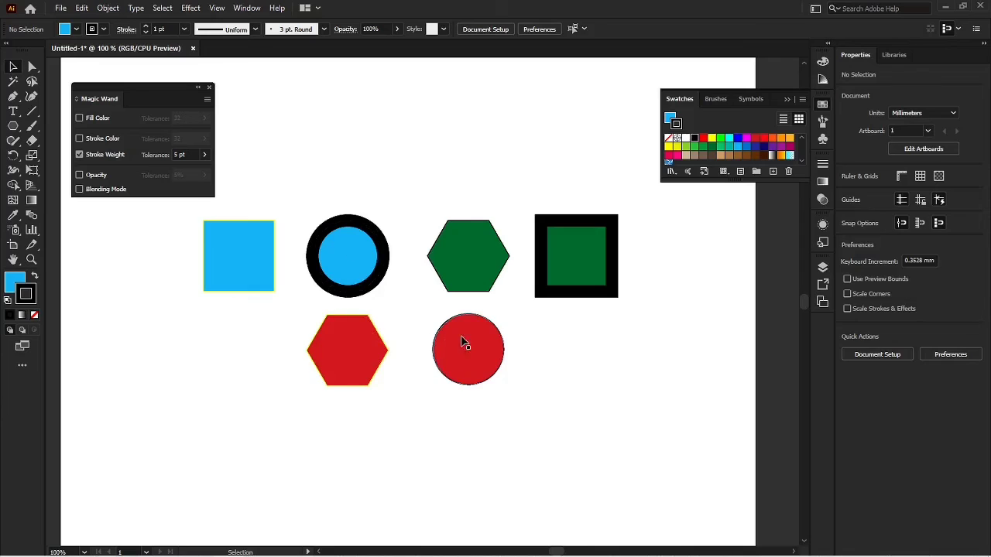
click(336, 253)
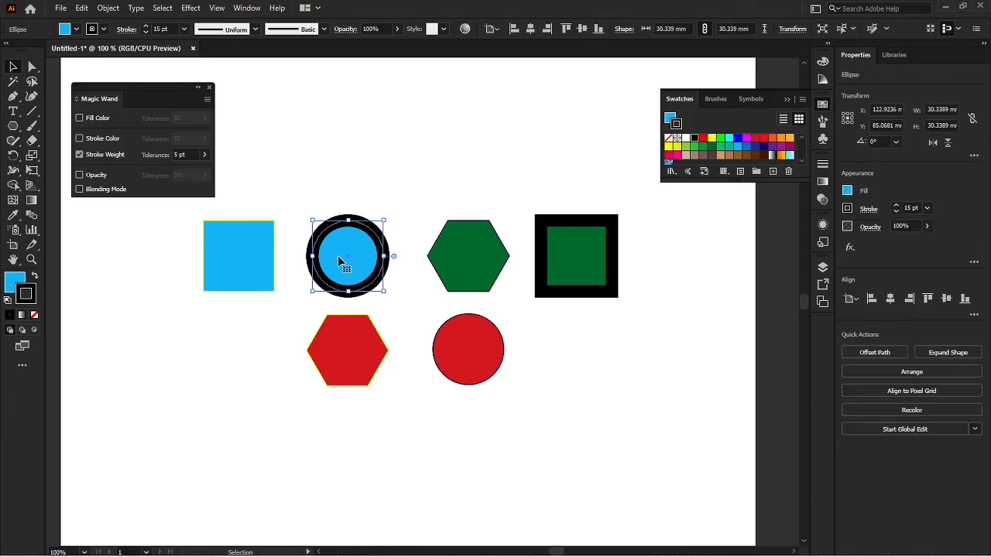
click(394, 29)
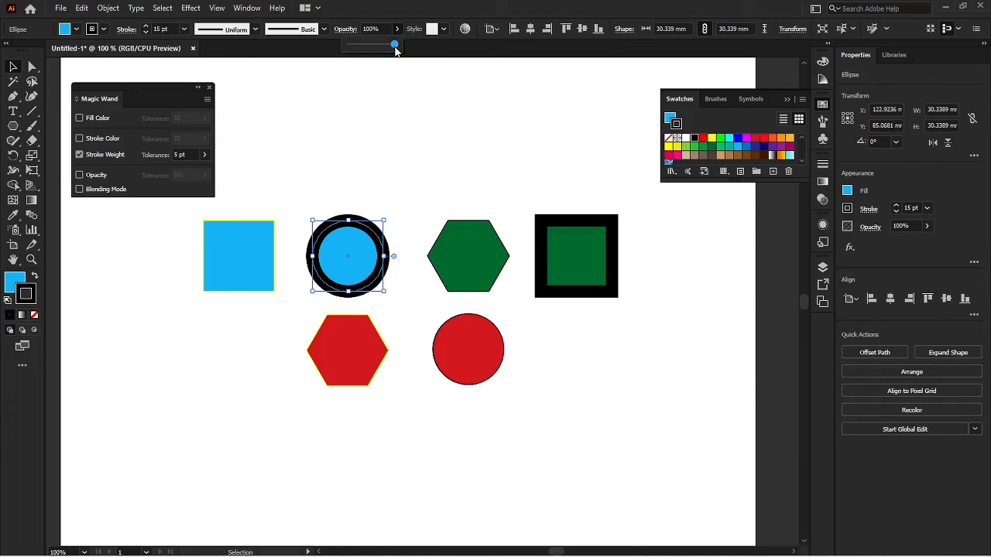
drag(395, 44, 371, 45)
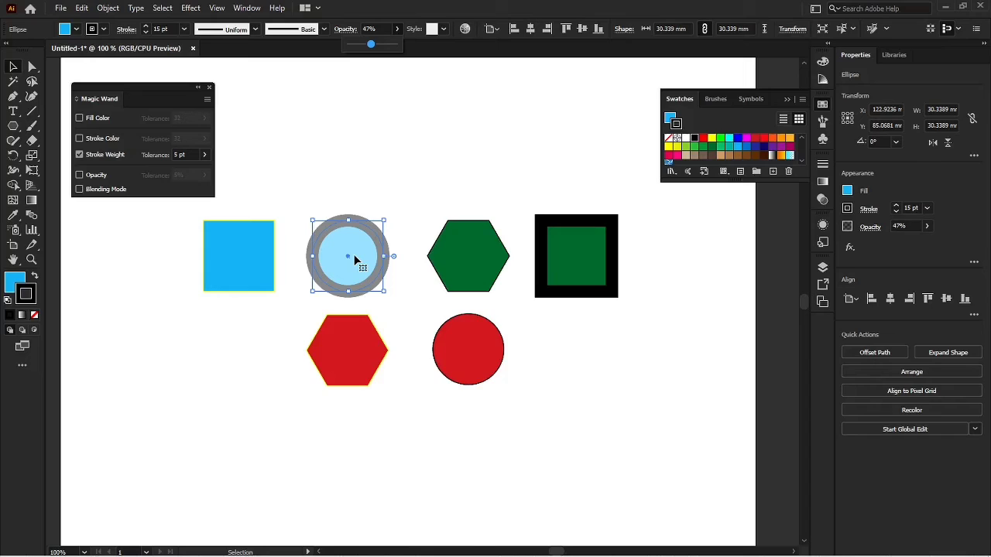
drag(371, 44, 354, 44)
click(390, 155)
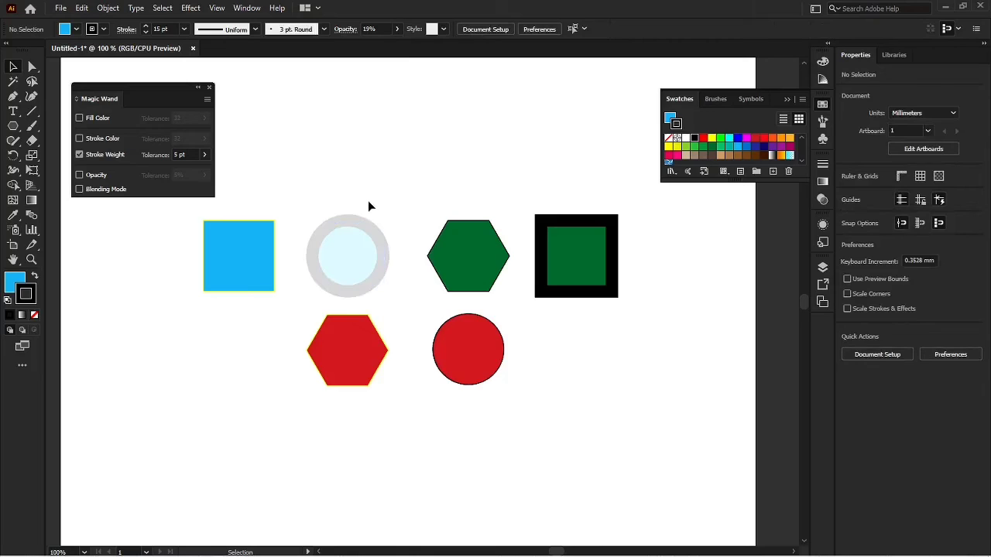
Set the blue circle's opacity to 0%, and select the invisible circle before deselecting it.
click(350, 240)
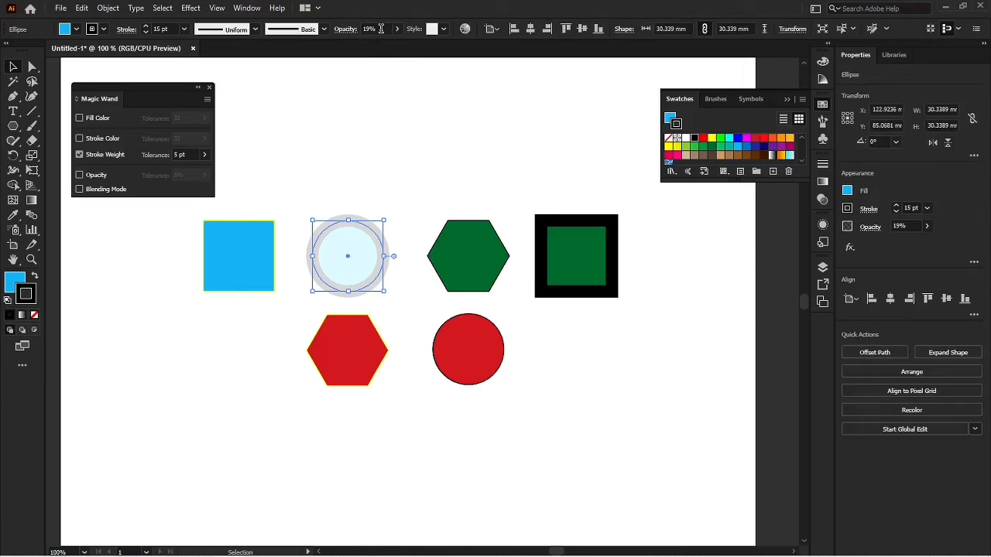
click(380, 28)
text(0)
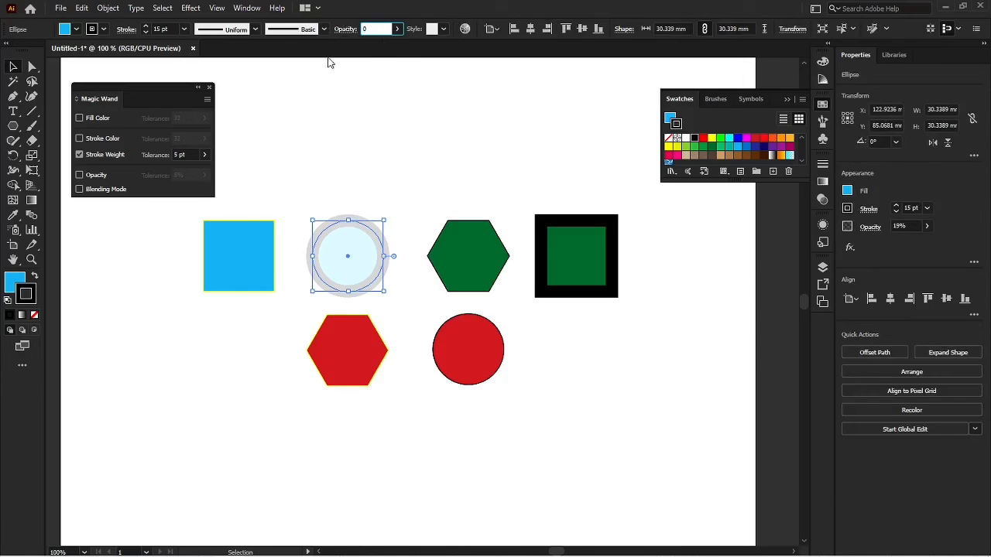
click(429, 97)
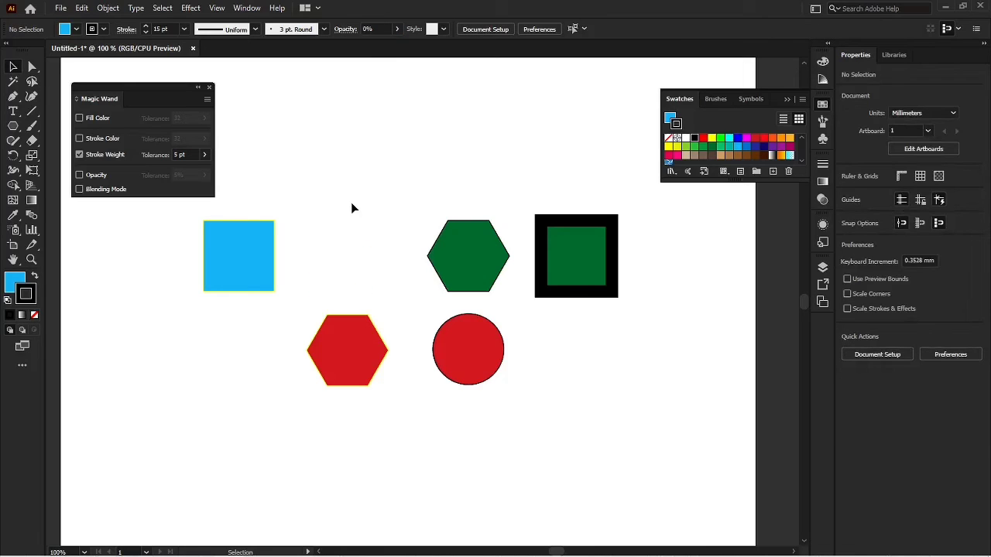
click(347, 267)
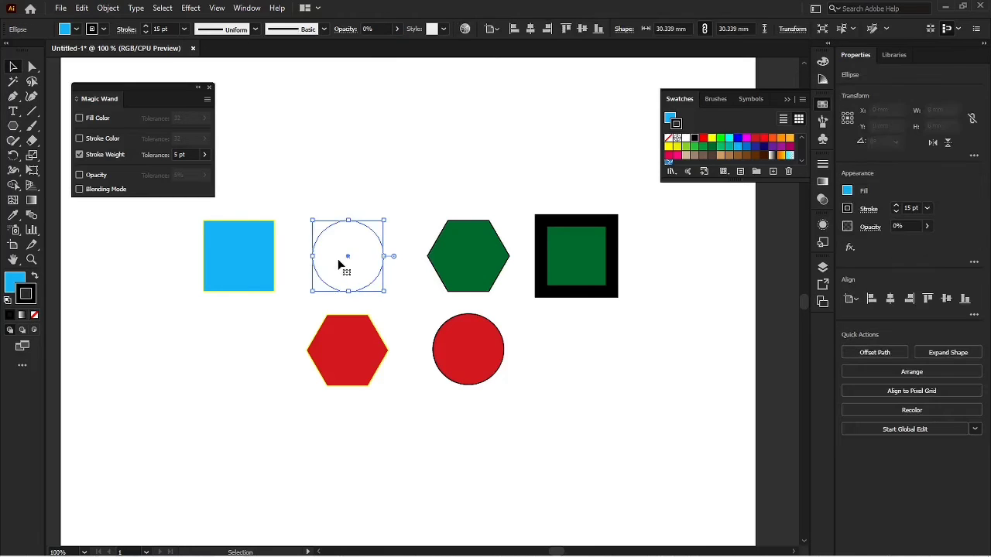
click(374, 160)
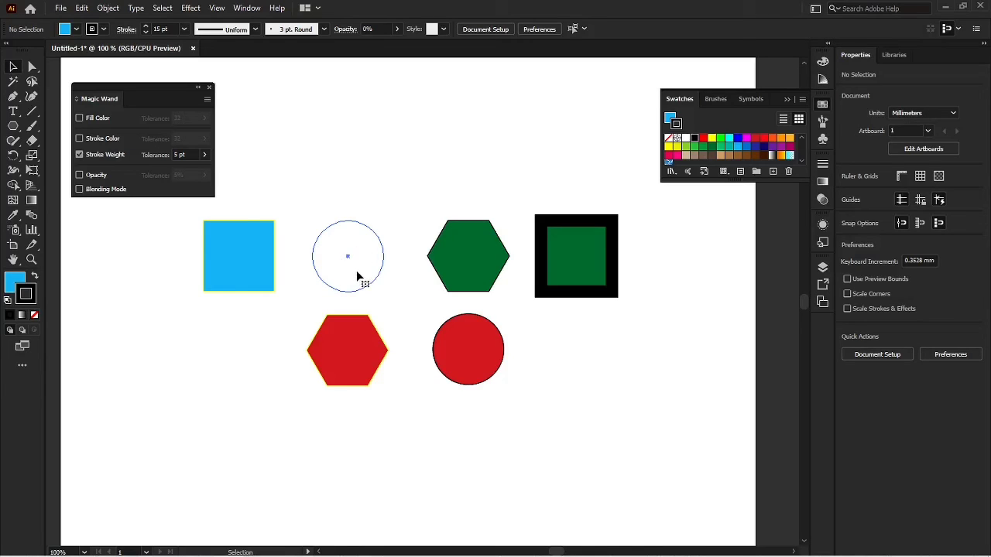
Set the opacity of the blue circle and the red hexagon to 50%.
click(361, 277)
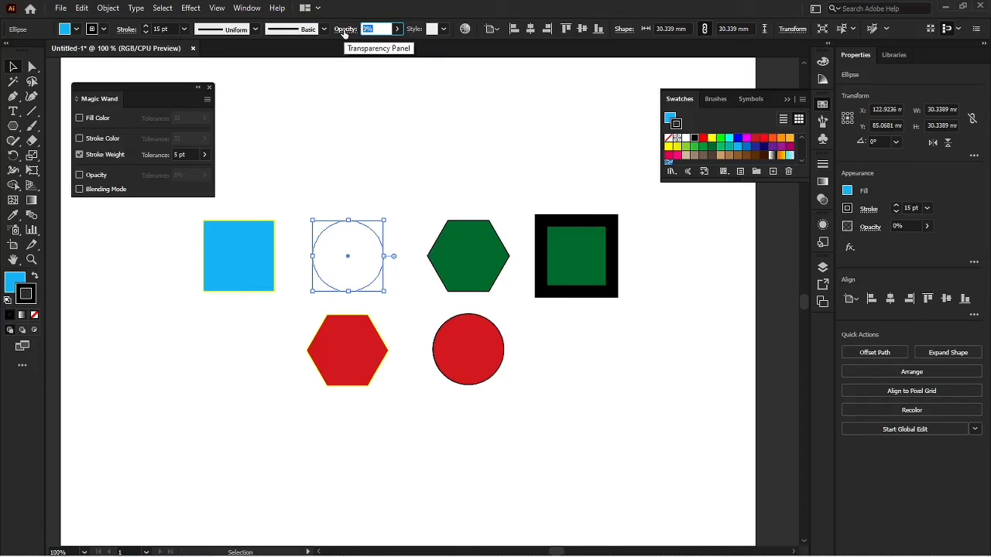
text(50)
click(391, 186)
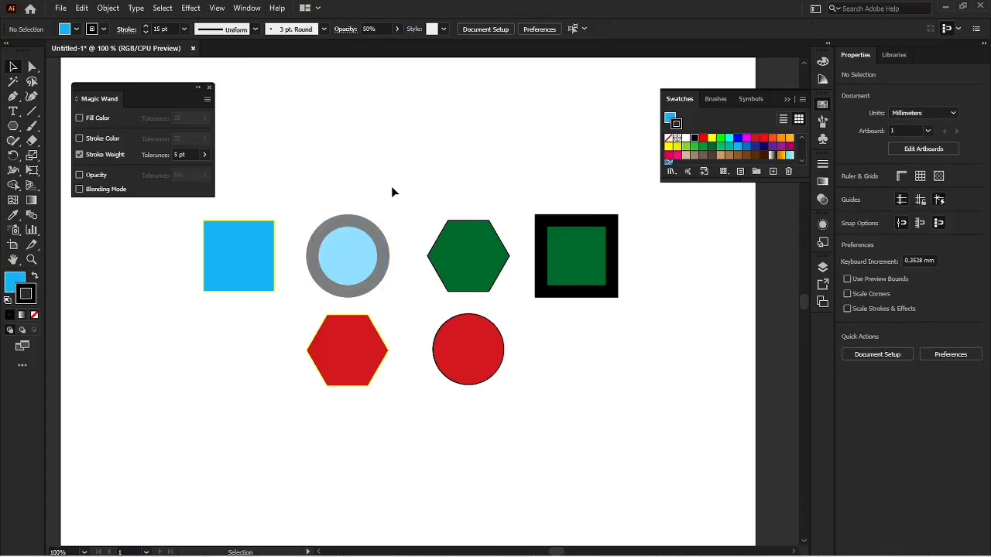
click(352, 361)
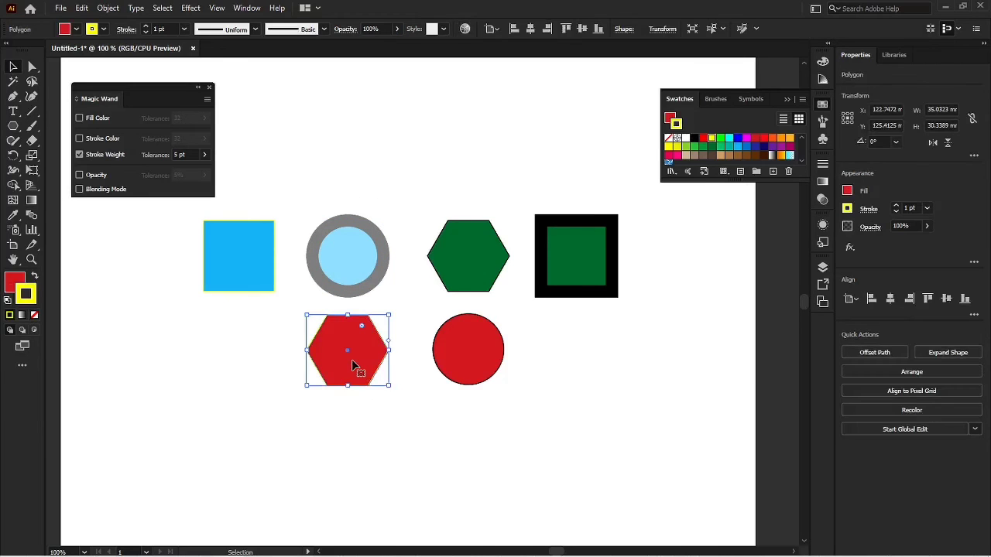
click(365, 29)
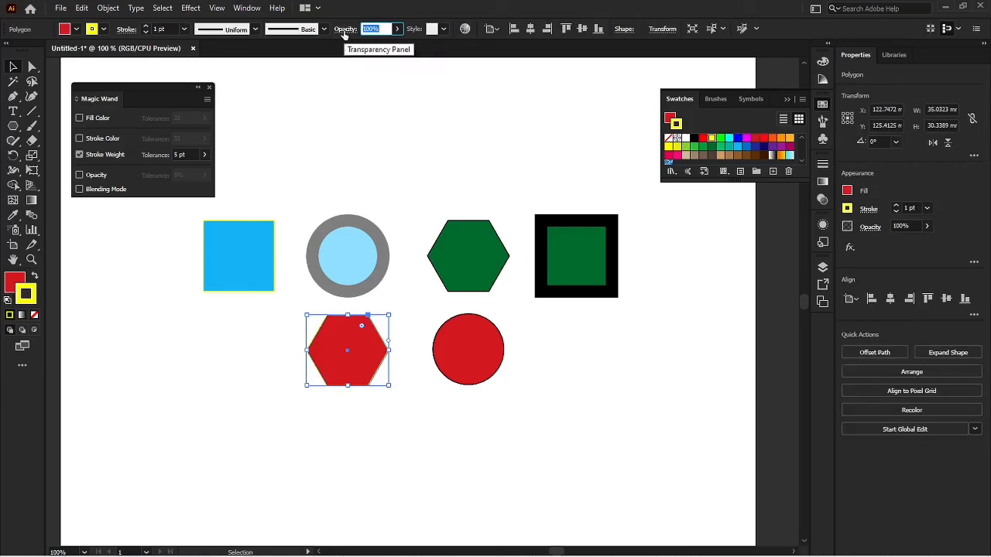
text(50)
click(393, 122)
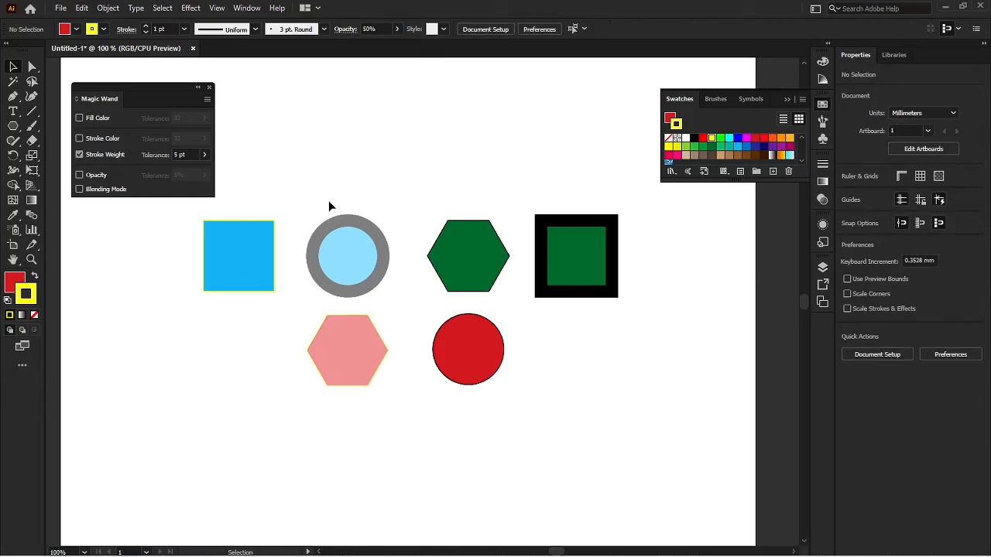
Make the Magic Wand match only Opacity instead of Stroke Weight, select the shapes sharing the blue circle's opacity, and clear the selection.
click(12, 80)
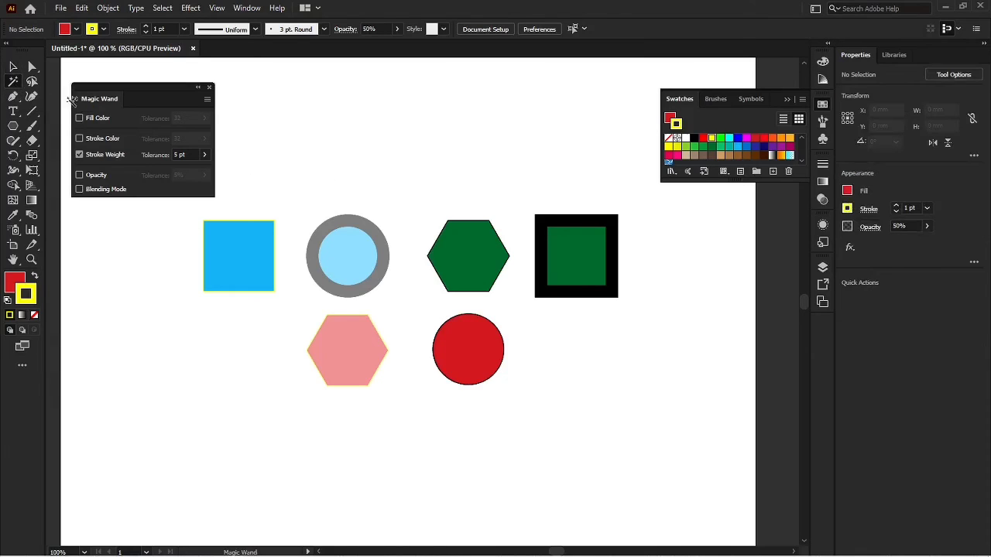
click(80, 154)
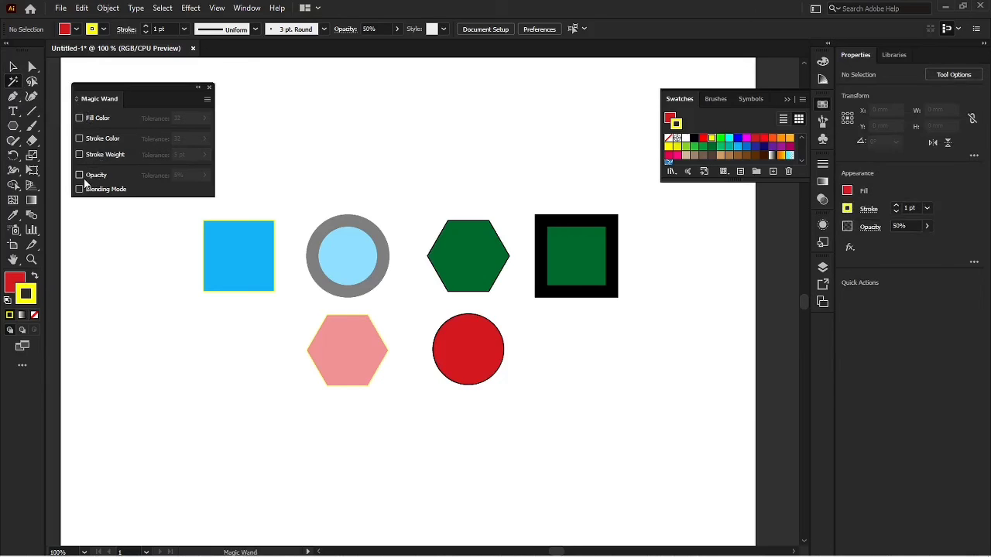
click(81, 176)
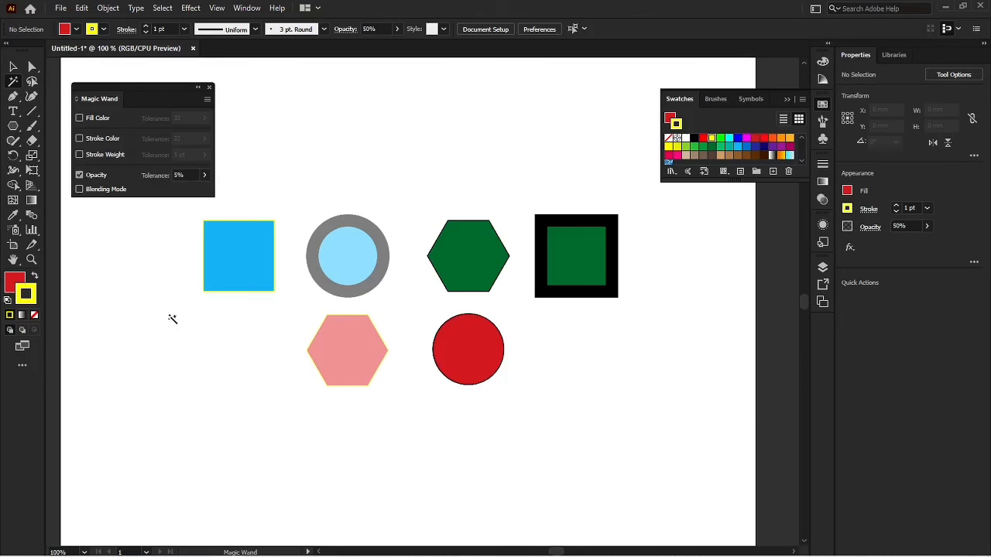
click(352, 257)
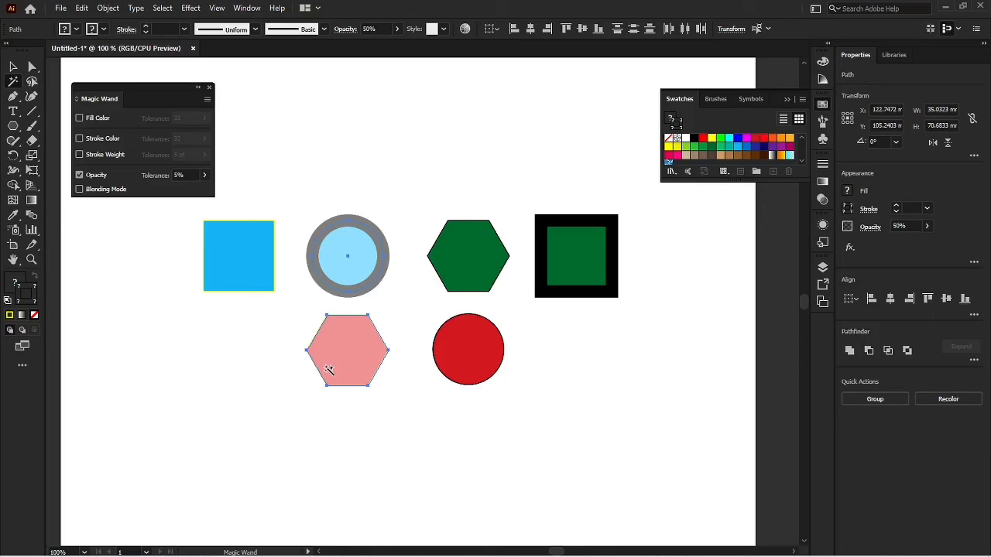
key(v)
click(132, 317)
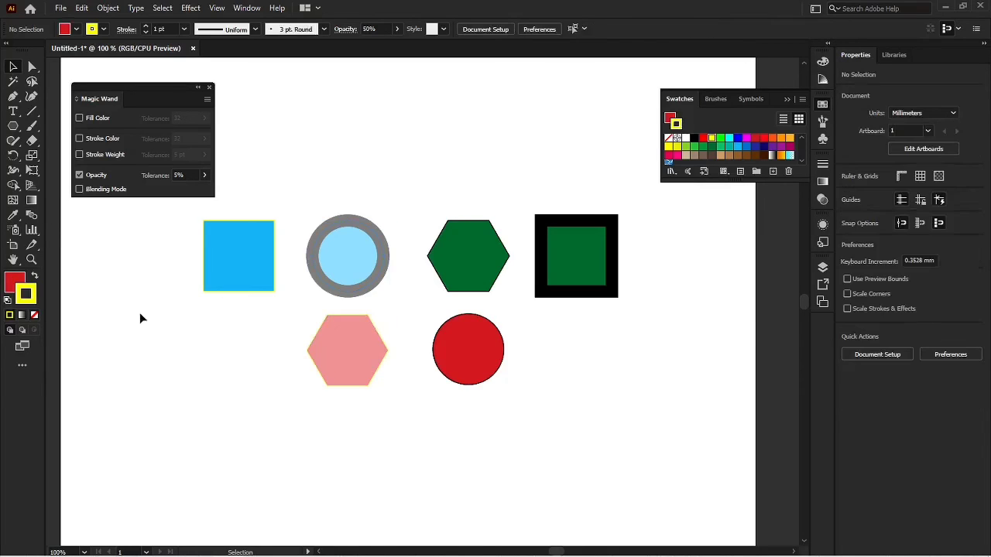
Check the opacity of the pale red hexagon and the blue circle, and close the Magic Wand options.
click(332, 348)
click(337, 273)
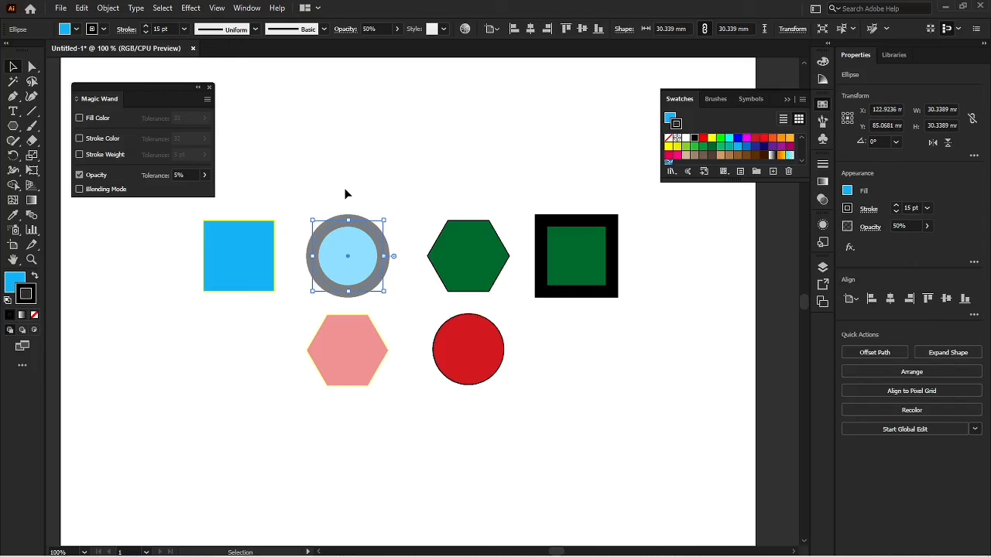
click(209, 88)
click(229, 120)
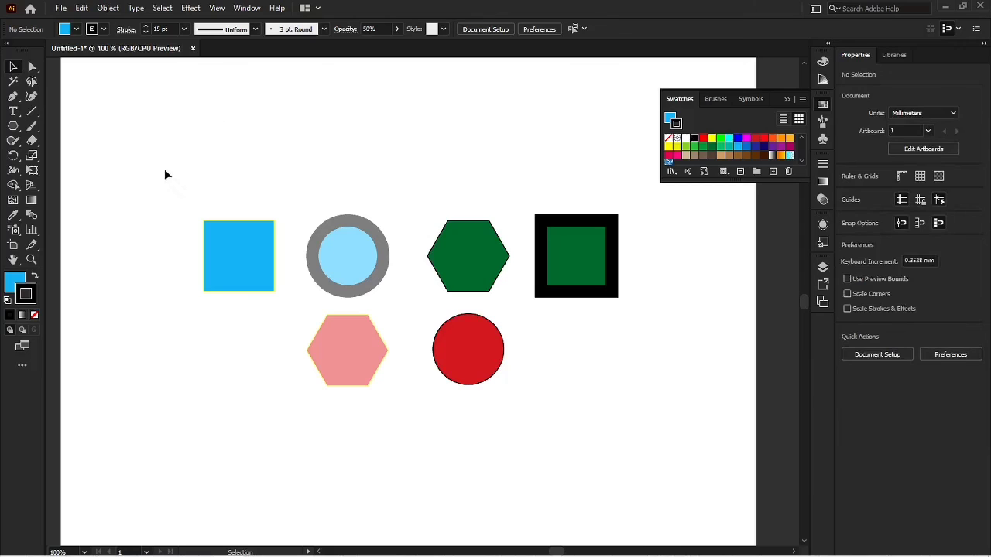
Delete all the shapes from the artboard, and reset the fill and stroke to the default white and black.
drag(164, 169, 661, 425)
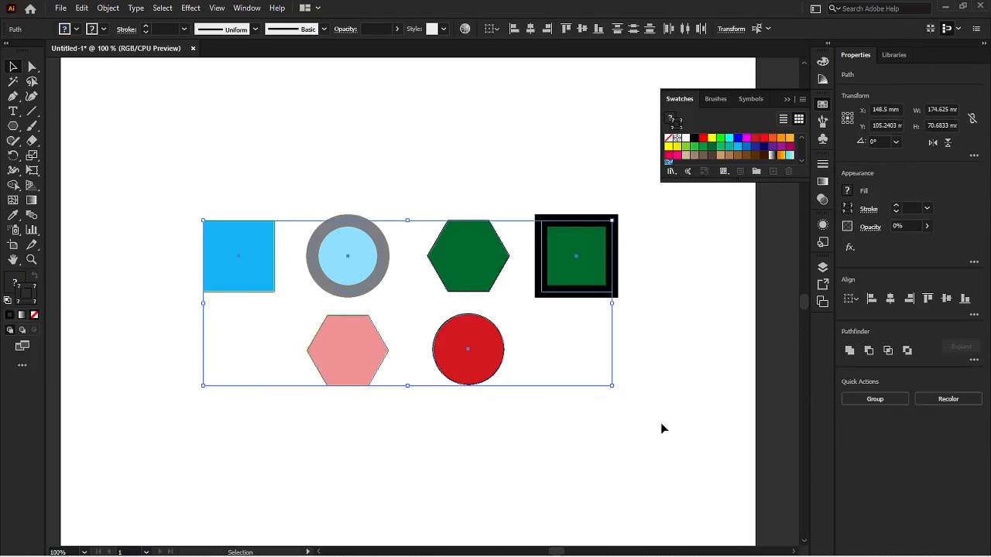
click(662, 424)
key(a)
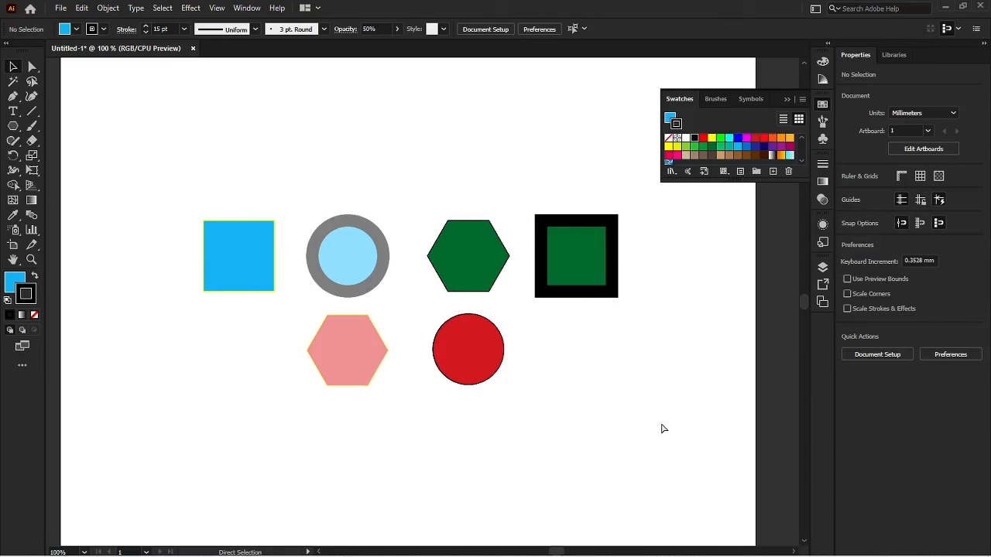
key(ctrl+a)
key(v)
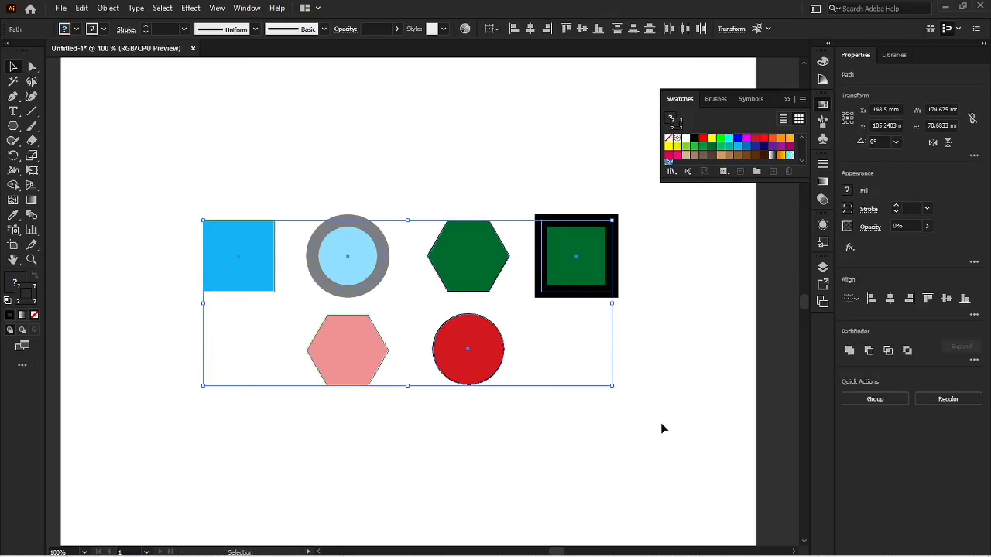
key(Delete)
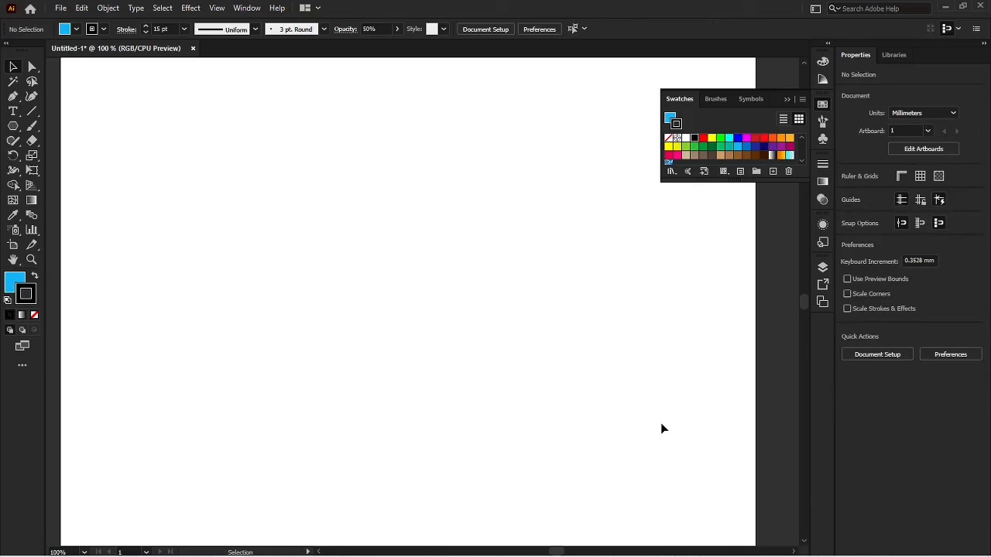
key(ctrl+0)
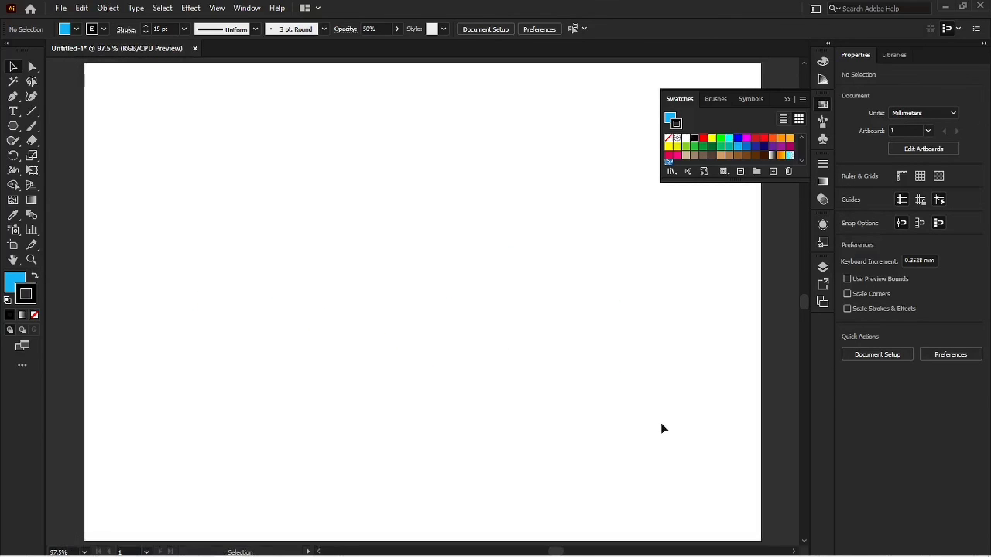
key(d)
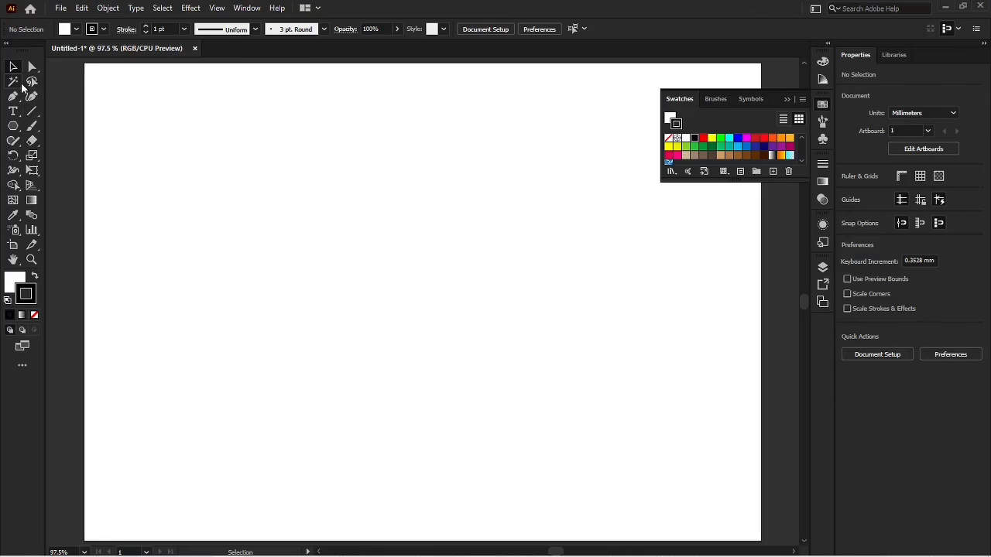
key(ctrl+0)
Draw a circle about 48 mm in diameter on the left half of the artboard, and deselect it.
click(13, 126)
mouse_move(183, 220)
mouse_down()
mouse_move(214, 267)
mouse_move(212, 241)
mouse_move(219, 292)
mouse_move(265, 324)
mouse_up()
key(ctrl+z)
key(l)
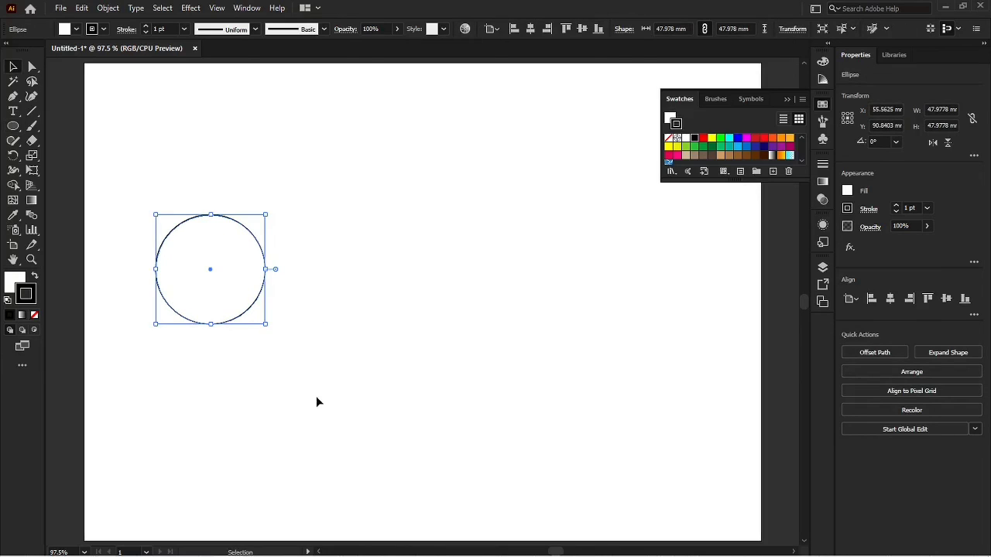
ctrl+click(316, 397)
Draw a square about 45 mm wide to the right of the circle, aligned with its centre, and deselect it.
key(m)
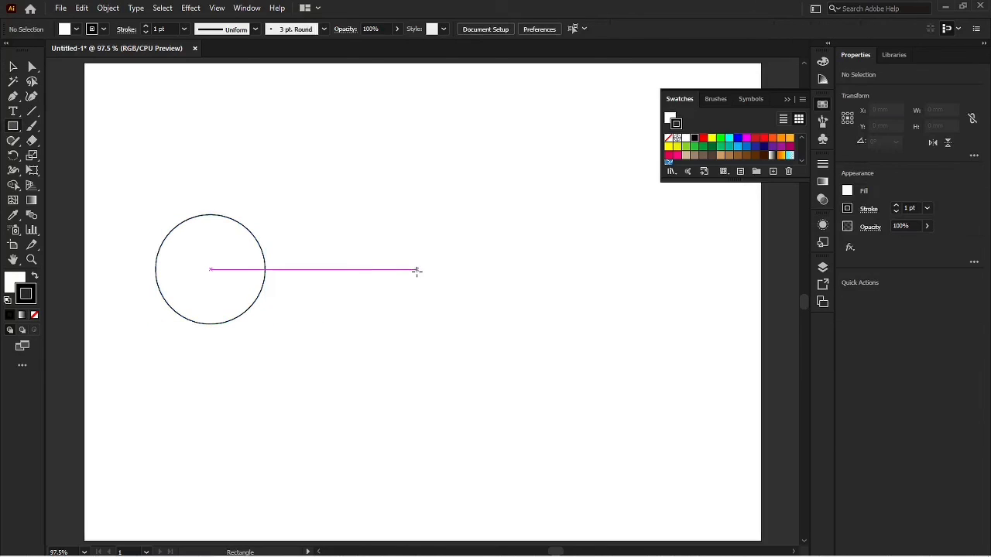
drag(418, 268, 468, 319)
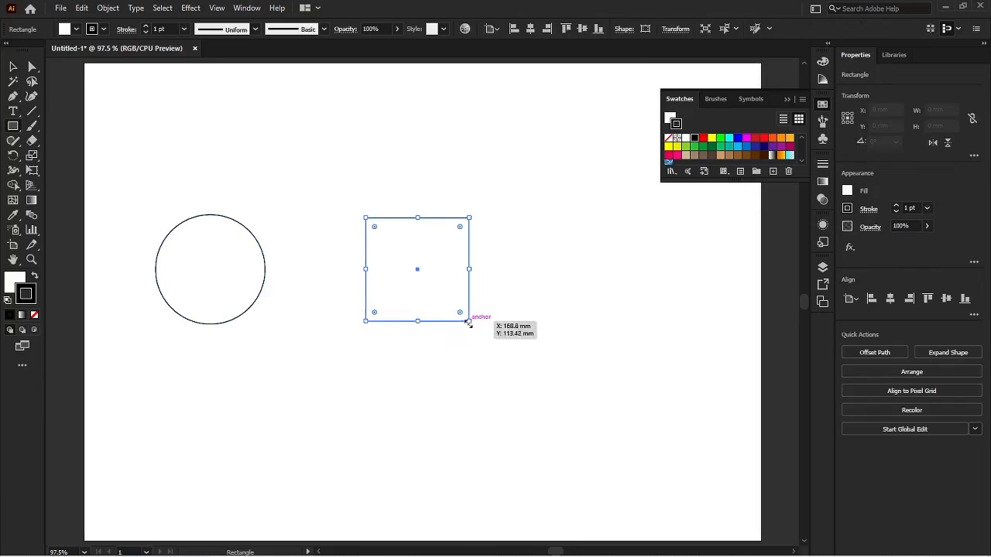
key(v)
click(344, 406)
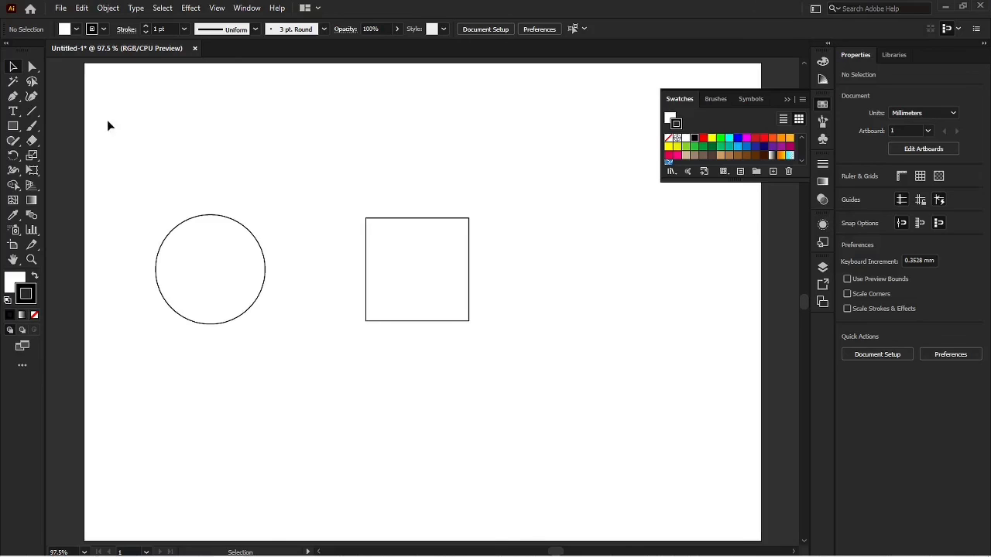
Select the circle with the Lasso tool by looping around its outline, and clear the selection with a loop inside it.
key(q)
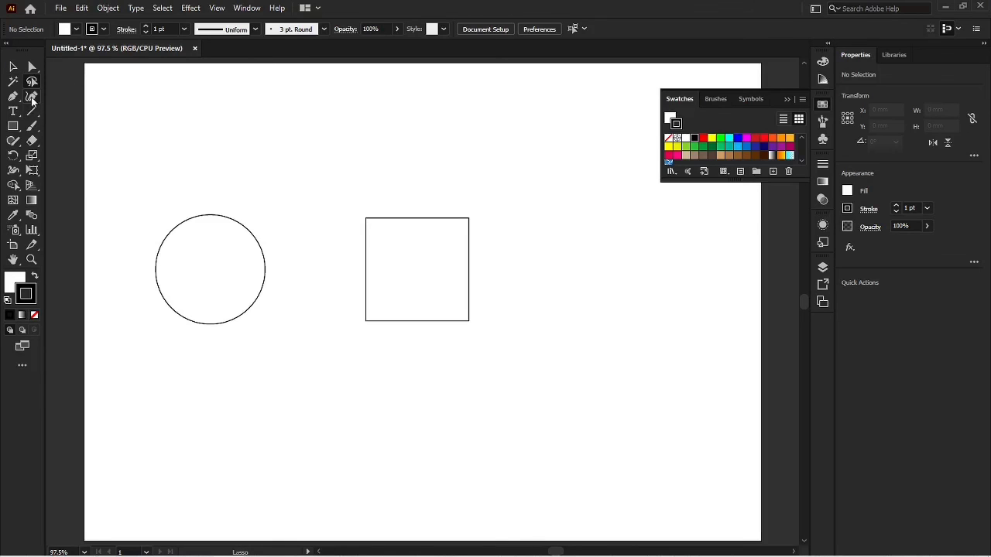
mouse_move(148, 221)
mouse_down()
mouse_move(140, 294)
mouse_move(160, 343)
mouse_move(234, 363)
mouse_move(270, 346)
mouse_move(303, 292)
mouse_move(305, 237)
mouse_move(281, 209)
mouse_move(236, 188)
mouse_move(192, 188)
mouse_move(146, 232)
mouse_up()
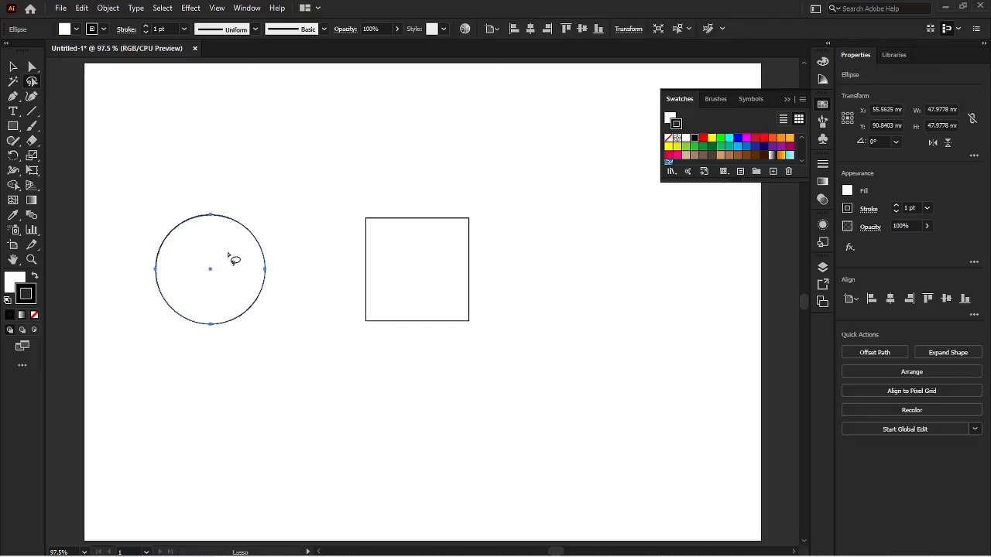
click(268, 166)
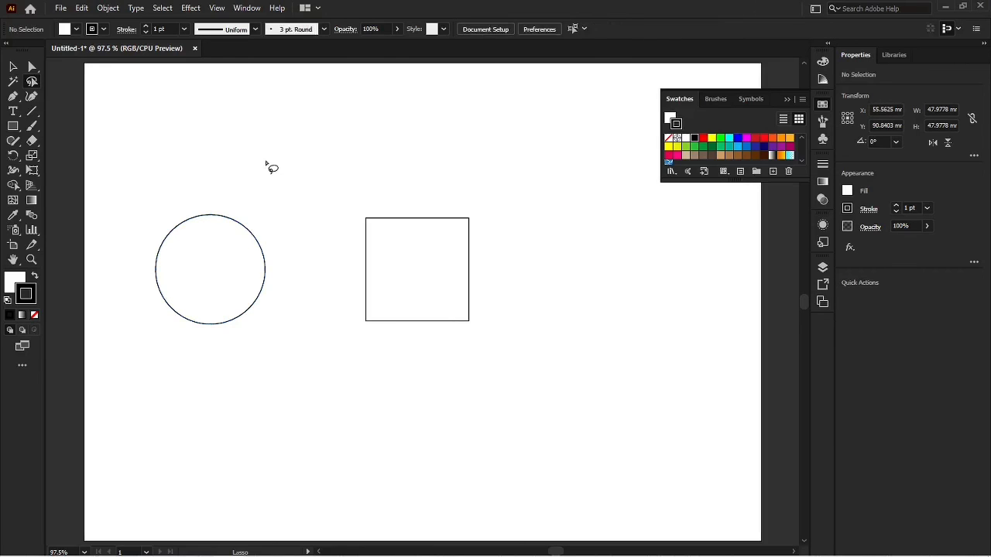
mouse_move(169, 212)
mouse_down()
mouse_move(134, 274)
mouse_move(147, 372)
mouse_move(191, 394)
mouse_move(265, 373)
mouse_move(293, 309)
mouse_move(277, 233)
mouse_move(225, 194)
mouse_move(172, 209)
mouse_up()
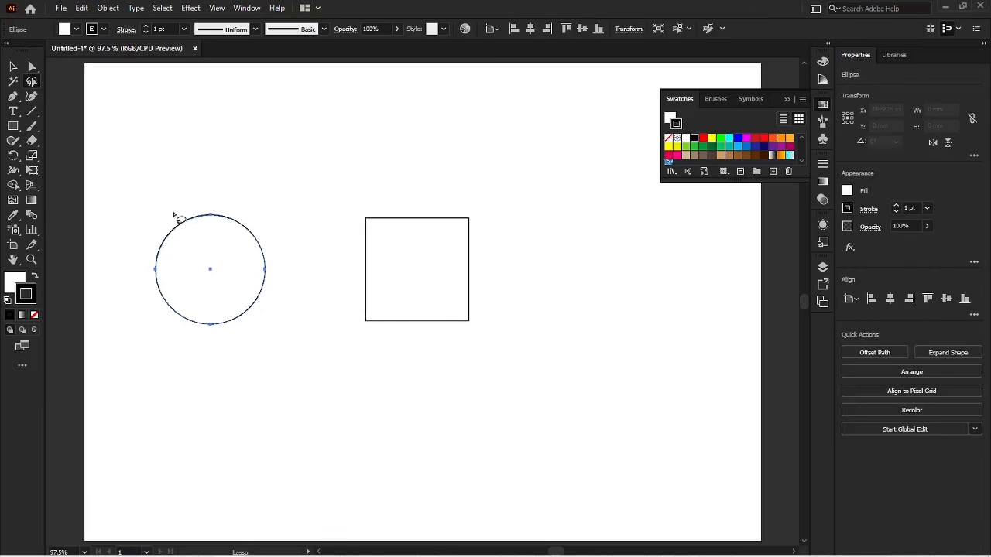
mouse_move(191, 258)
mouse_down()
mouse_move(192, 296)
mouse_move(215, 309)
mouse_move(243, 283)
mouse_move(230, 257)
mouse_move(193, 246)
mouse_up()
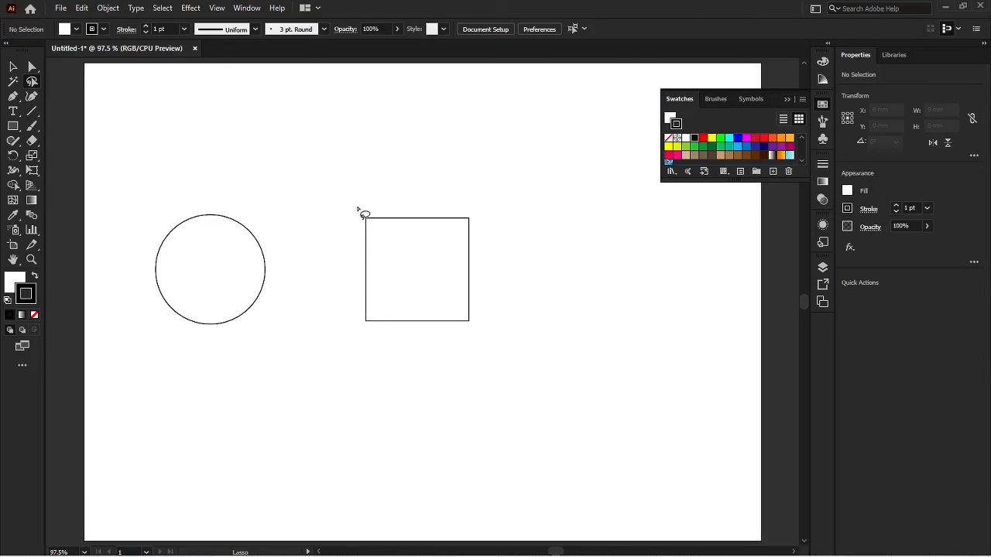
Lasso only the square's upper-left anchor point, and return to the Selection tool with nothing selected.
mouse_move(353, 209)
mouse_down()
mouse_move(376, 242)
mouse_move(387, 217)
mouse_move(360, 200)
mouse_move(343, 209)
mouse_up()
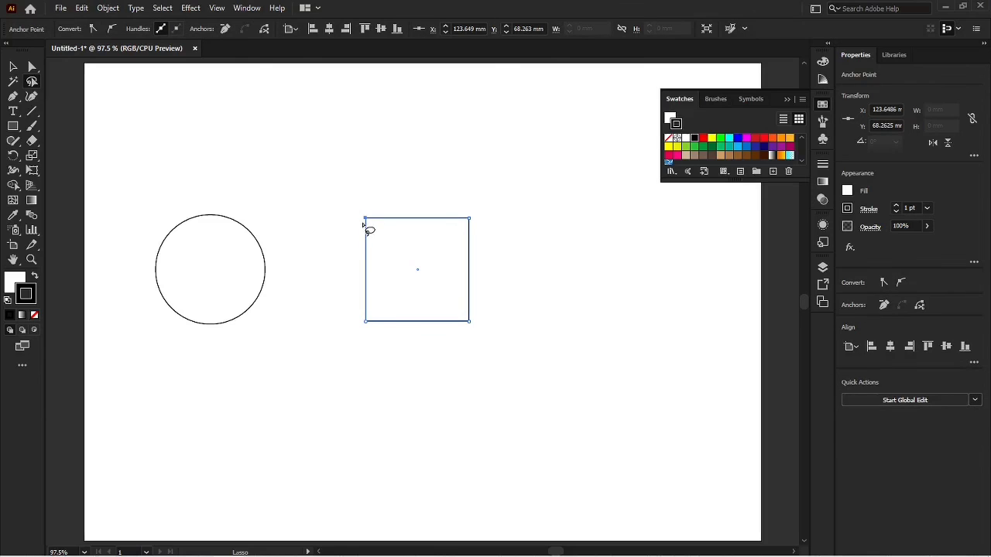
click(11, 69)
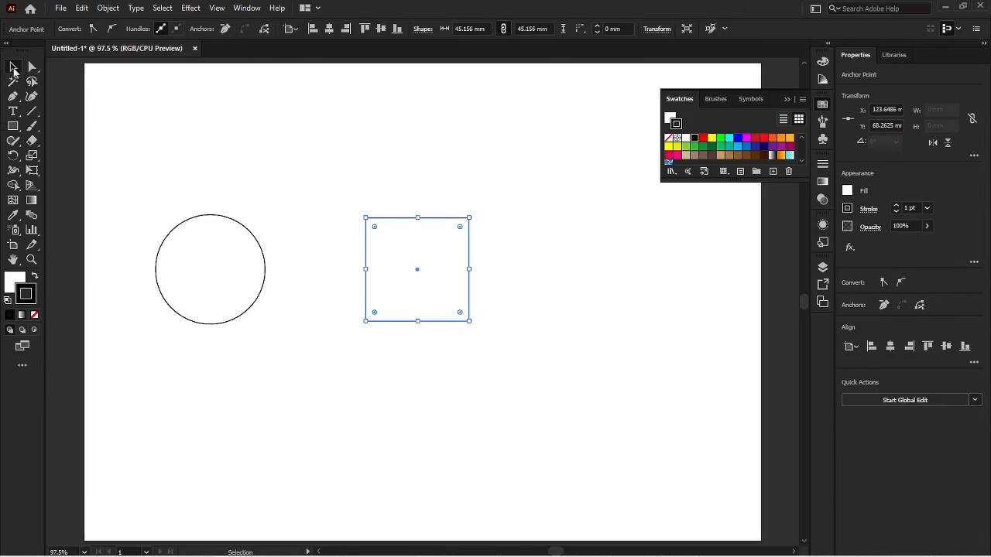
click(209, 145)
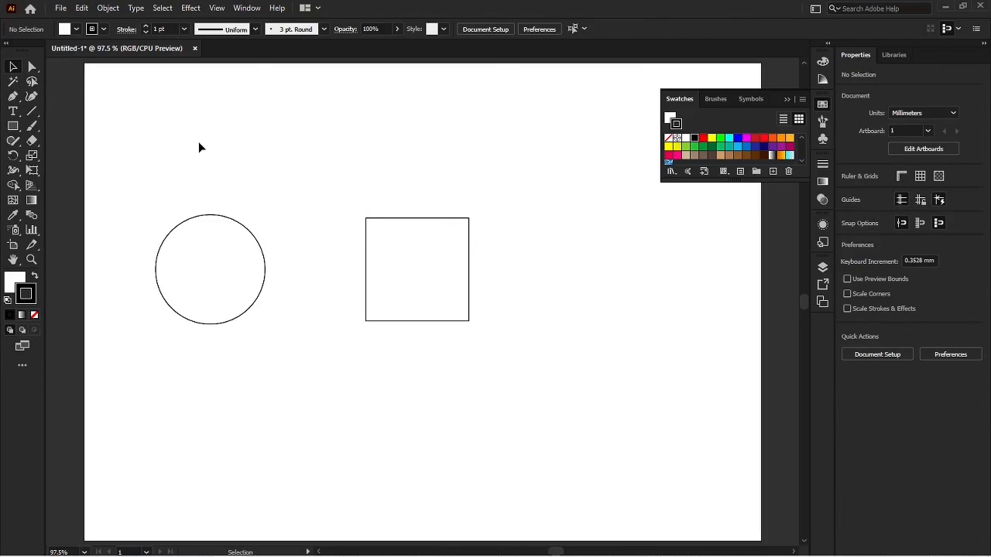
drag(176, 167, 350, 145)
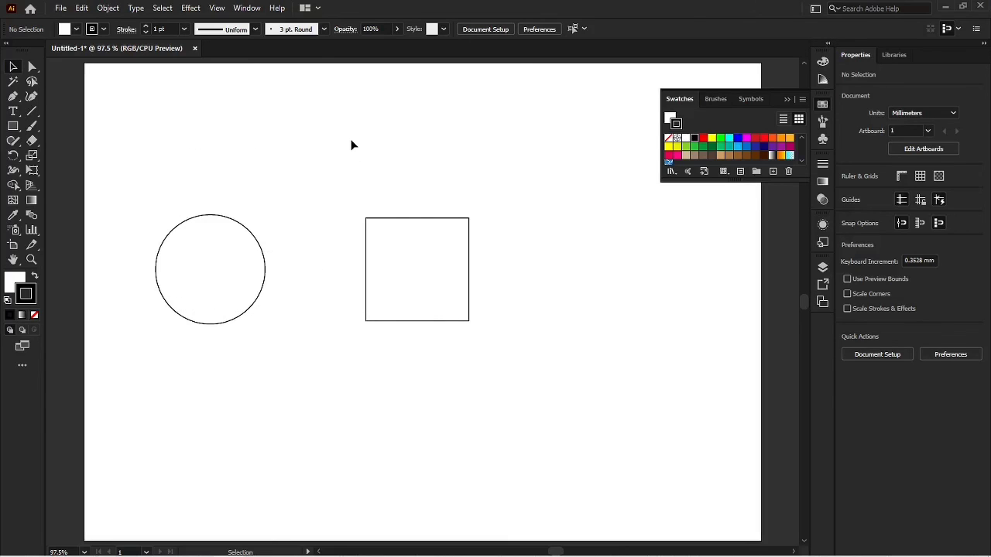